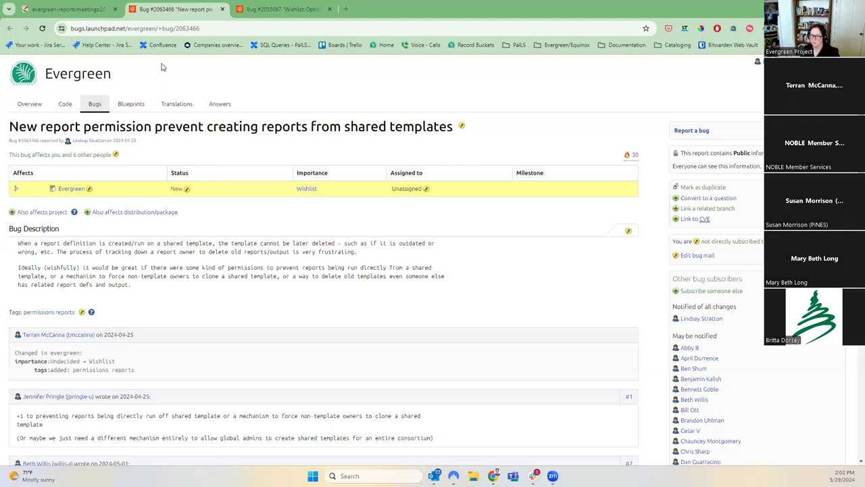
# Read the description and comments of bug 2063466 about preventing reports from being created from shared templates.
pyautogui.click(160, 27)
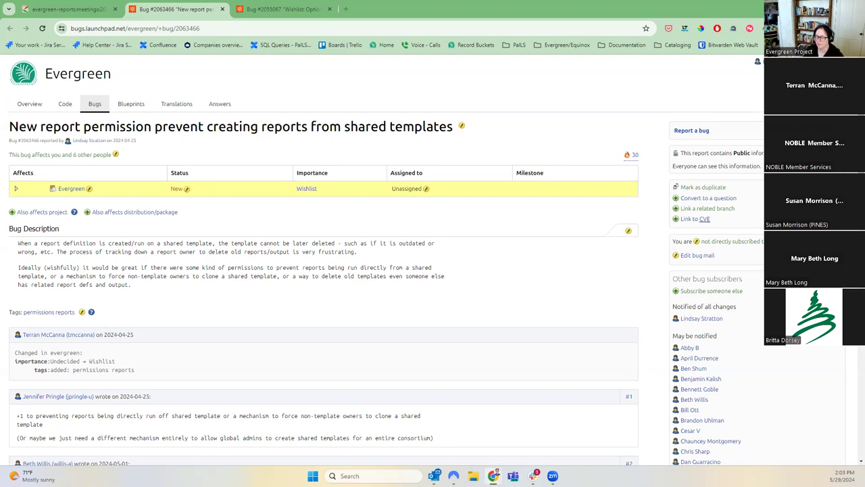
pyautogui.scroll(-2, 433, 376)
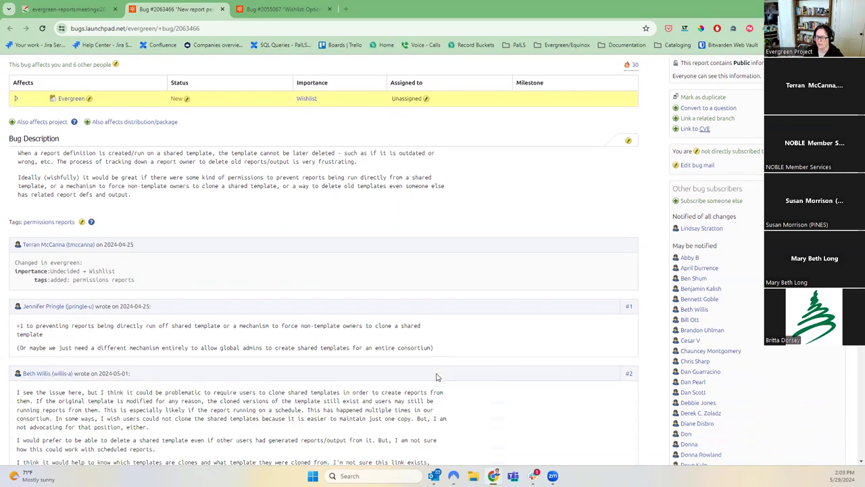
pyautogui.scroll(-1, 436, 377)
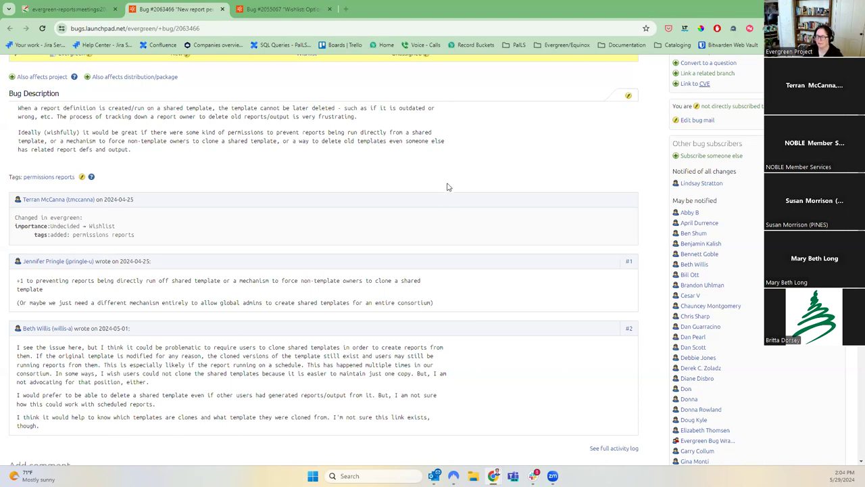
pyautogui.scroll(-2, 454, 315)
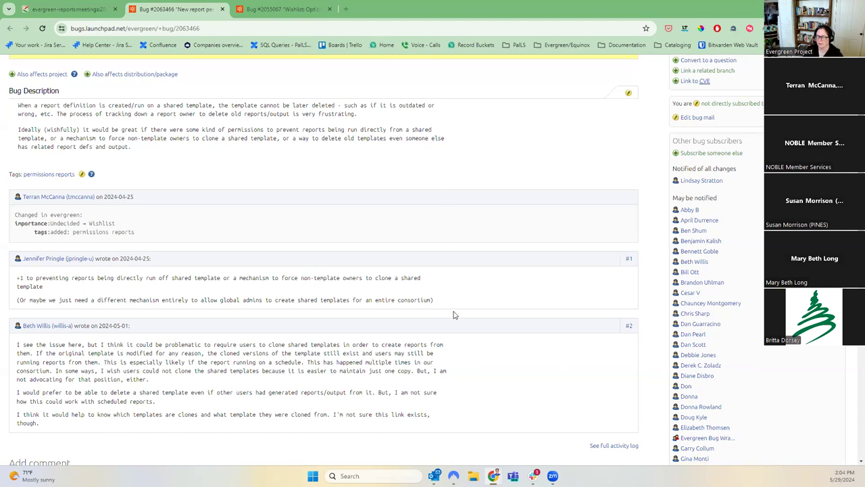
pyautogui.scroll(5, 180, 404)
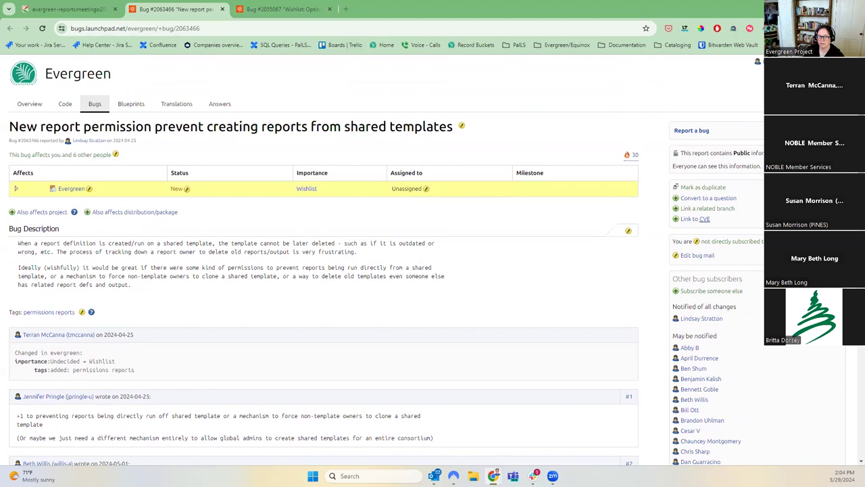
# Check the wishlist bug about sharing simple report templates, and return to the comments on bug 2063466.
pyautogui.click(267, 10)
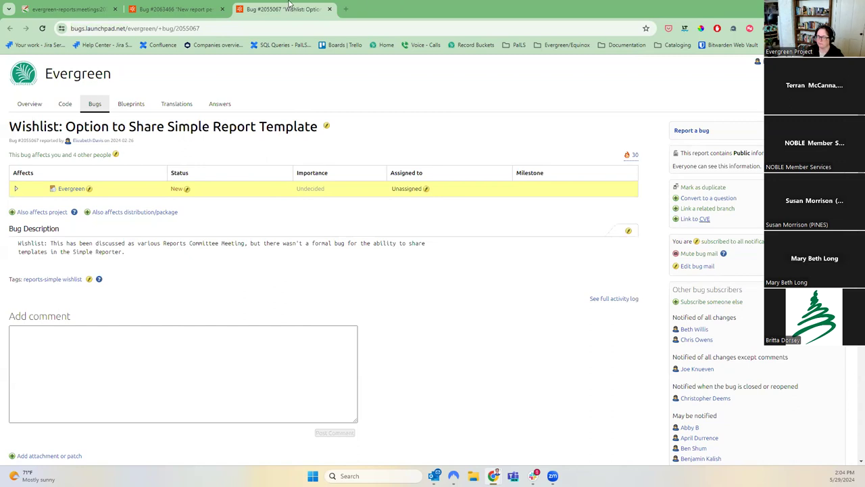
pyautogui.moveTo(181, 5)
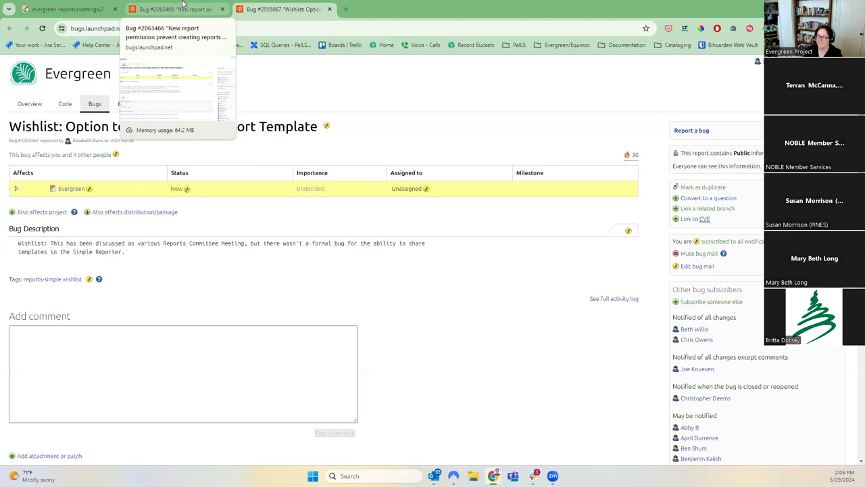
pyautogui.click(193, 9)
pyautogui.scroll(-5, 499, 328)
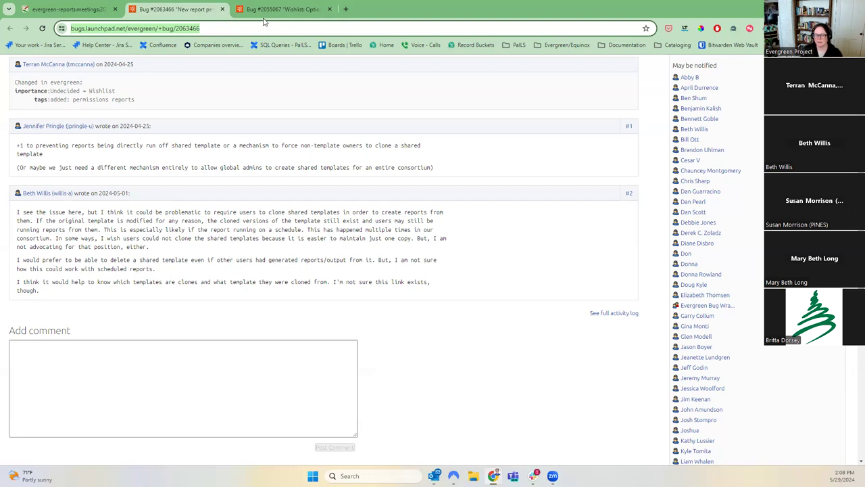
pyautogui.scroll(2, 346, 193)
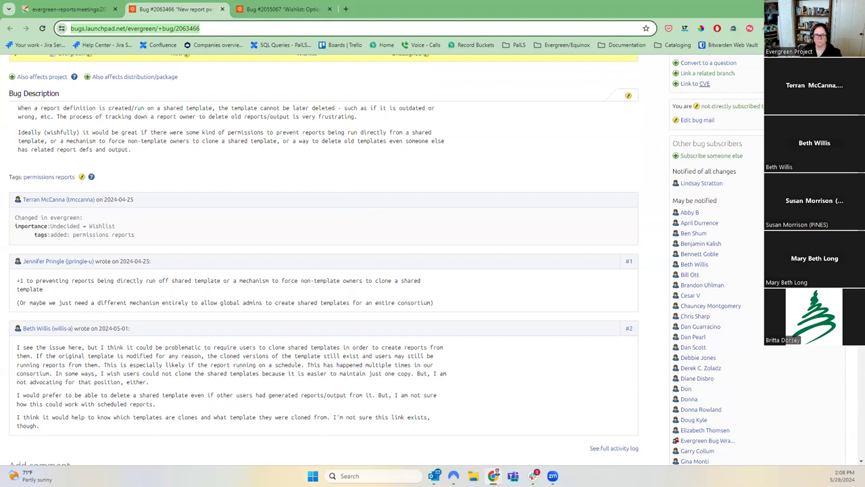
pyautogui.press('Escape')
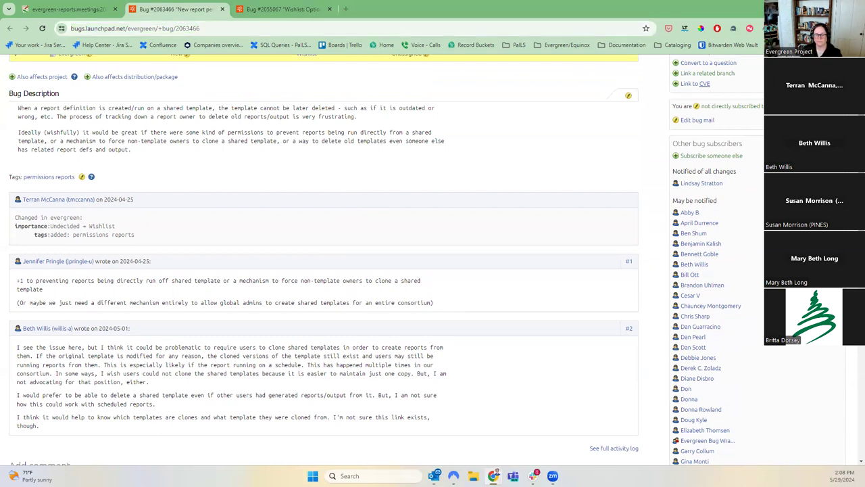
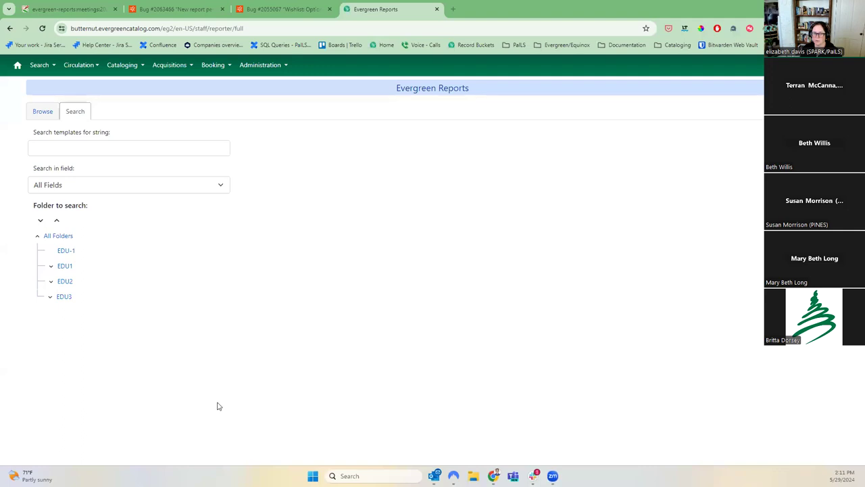
# Examine the template search form's searchable fields and its folder choices, including the EDU1 subfolders.
pyautogui.click(88, 149)
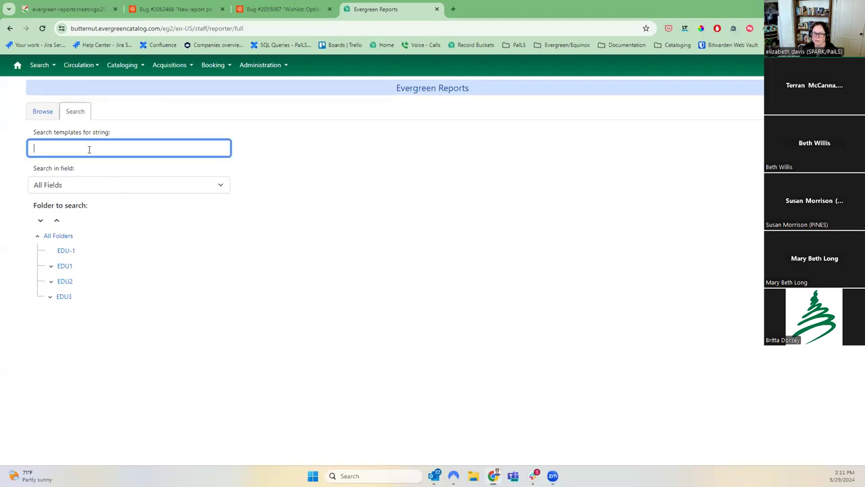
pyautogui.click(87, 184)
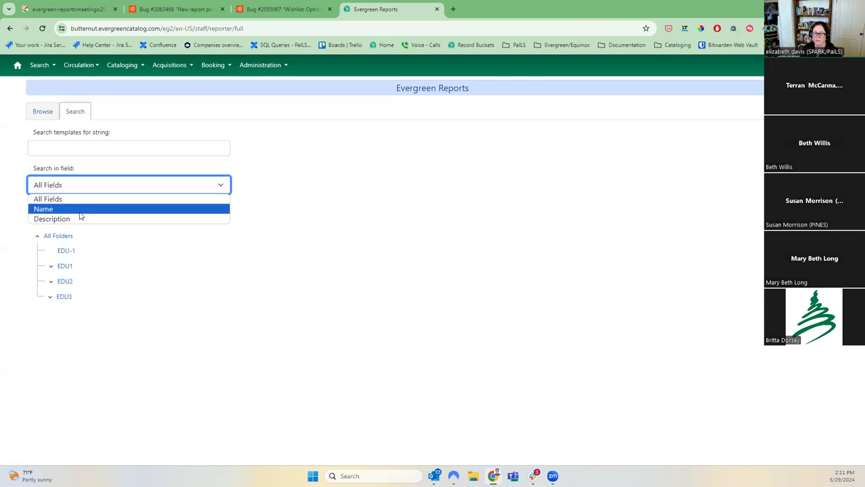
pyautogui.click(50, 147)
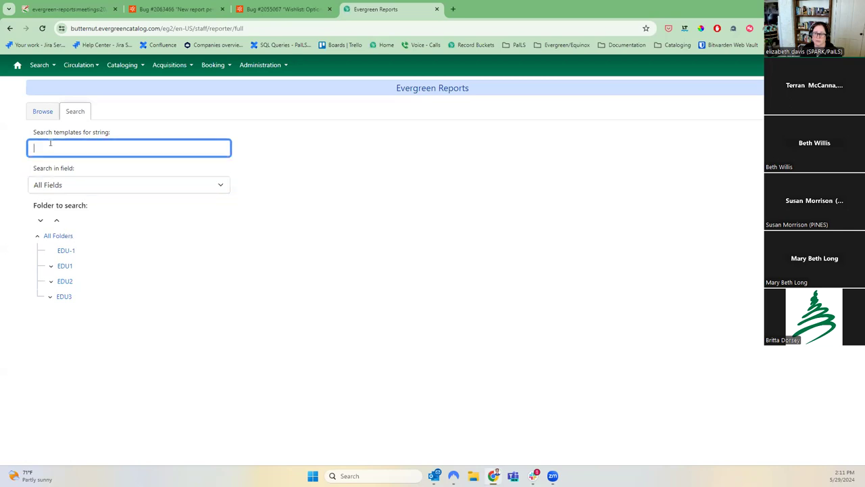
pyautogui.click(65, 250)
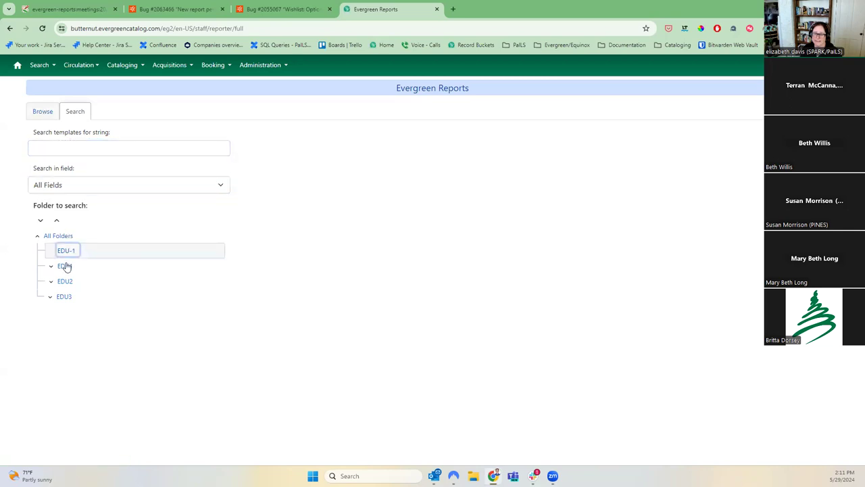
pyautogui.click(64, 266)
pyautogui.click(83, 282)
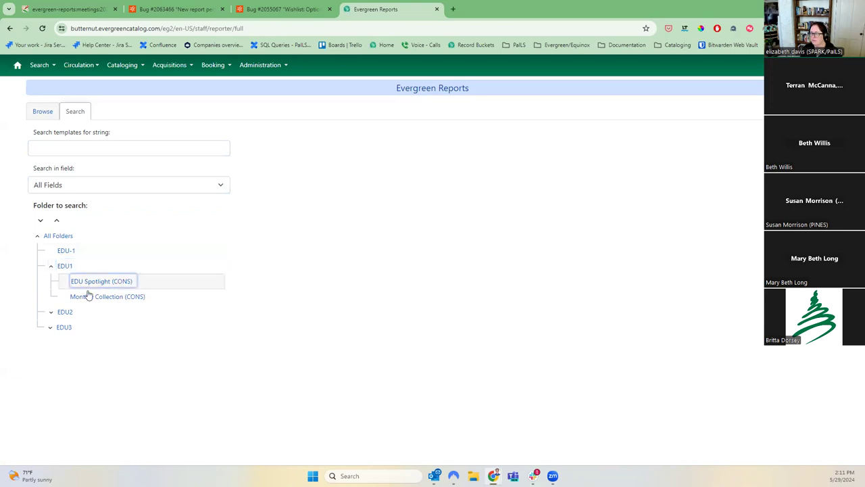
pyautogui.click(86, 297)
# Browse the report folders and open EDU Spotlight (CONS) among EDU1's shared templates.
pyautogui.click(40, 111)
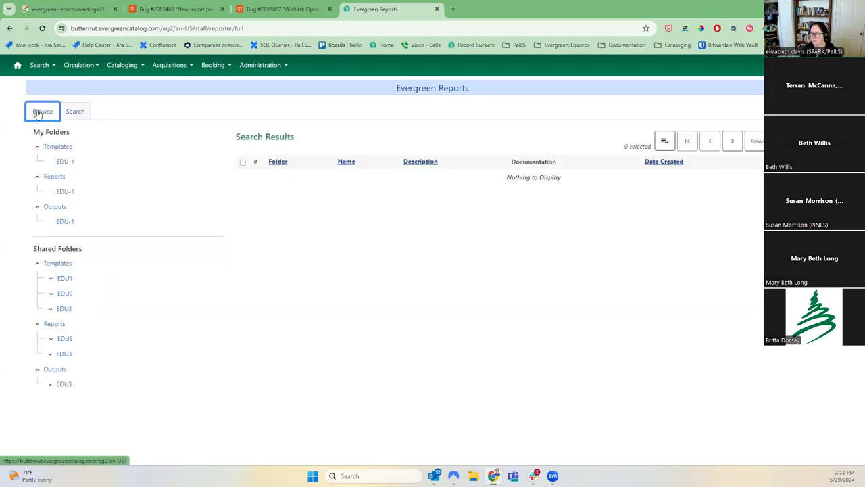
pyautogui.click(65, 164)
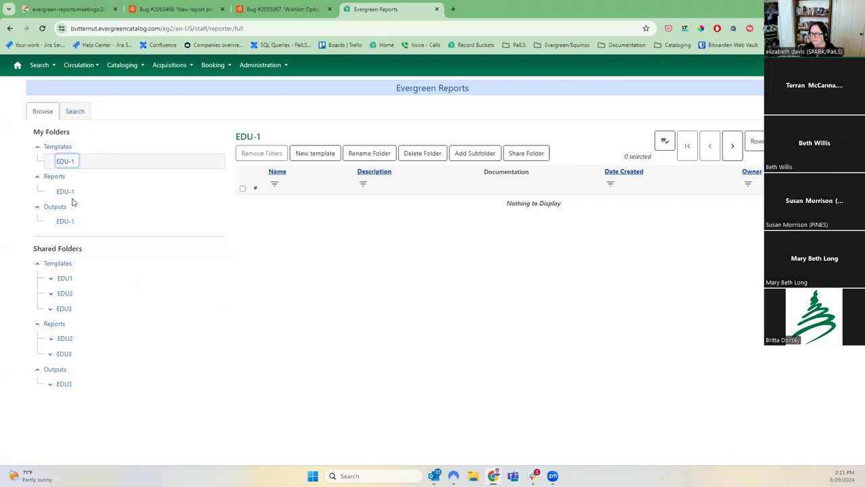
pyautogui.click(71, 194)
pyautogui.click(65, 162)
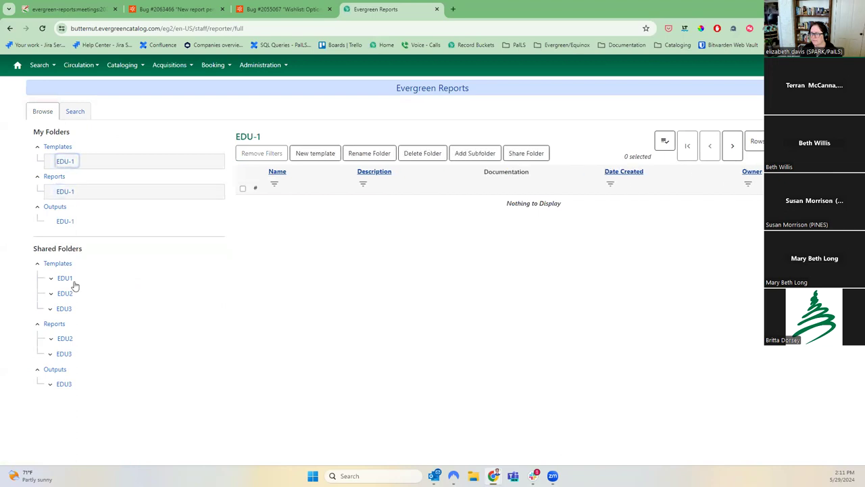
pyautogui.click(70, 279)
pyautogui.click(80, 295)
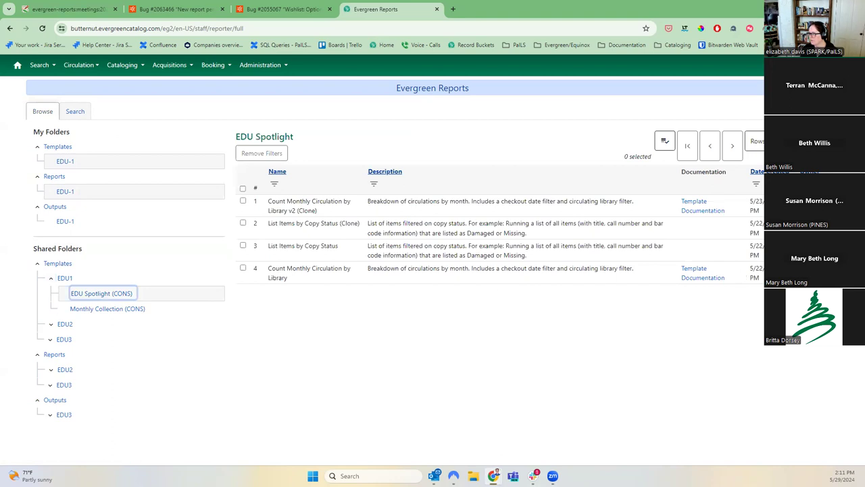
# Show the Template ID, Folder and Version columns in the EDU Spotlight template list.
pyautogui.click(777, 141)
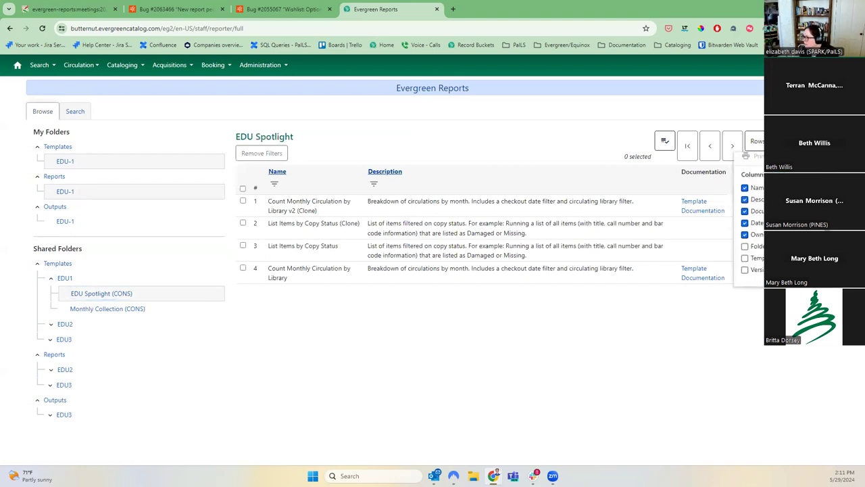
pyautogui.click(745, 257)
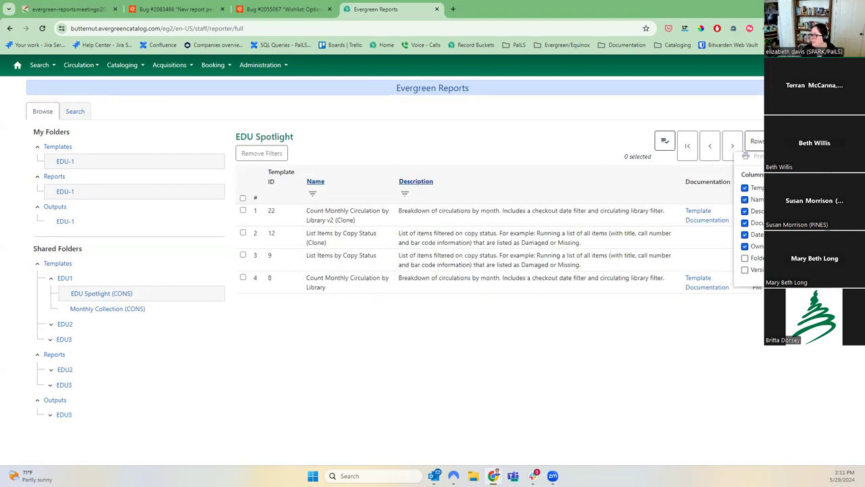
pyautogui.click(745, 257)
pyautogui.click(745, 270)
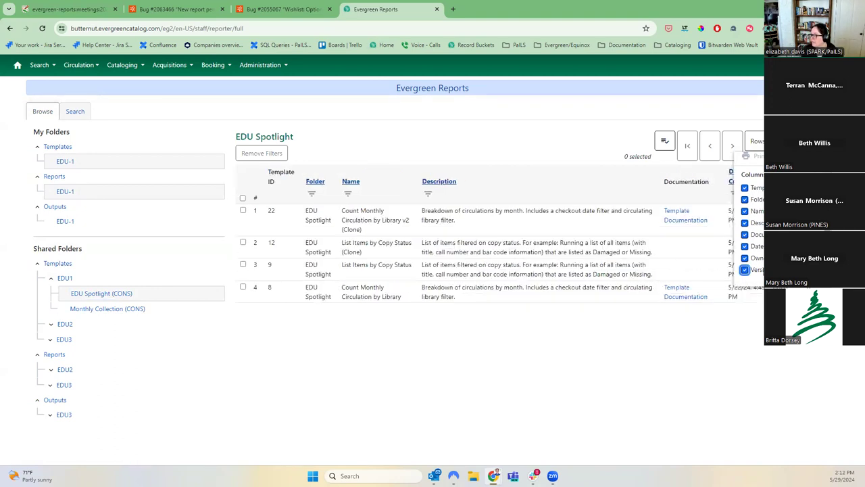
pyautogui.click(735, 349)
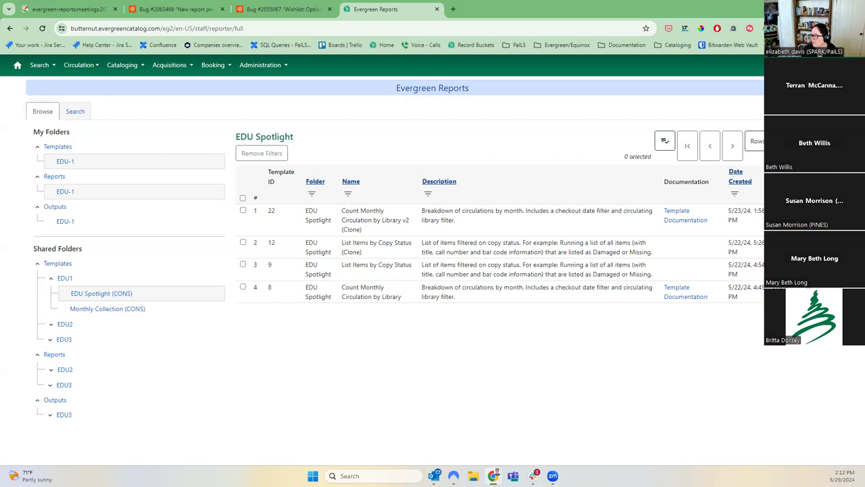
# Copy the template ID of "Count Monthly Circulation by Library v2 (Clone)" and search templates for 22 across all folders.
pyautogui.moveTo(277, 211)
pyautogui.mouseDown()
pyautogui.moveTo(247, 216)
pyautogui.moveTo(264, 222)
pyautogui.mouseUp()
pyautogui.hotkey('ctrl', 'c')
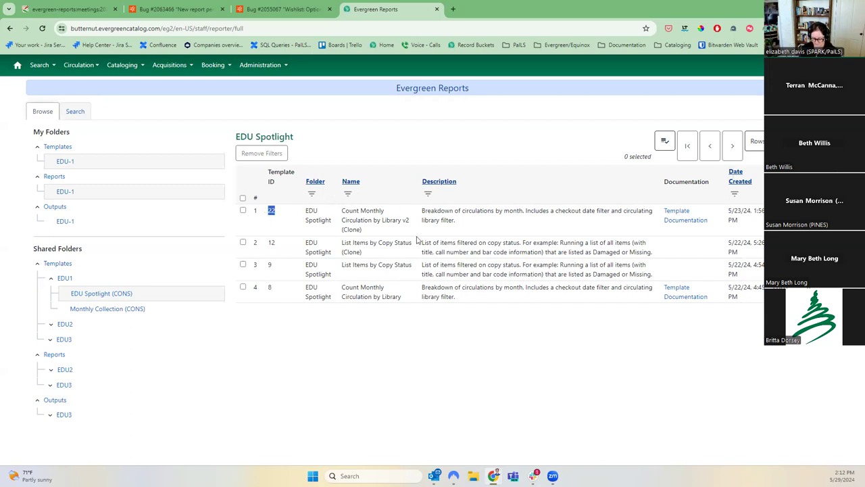
pyautogui.click(75, 111)
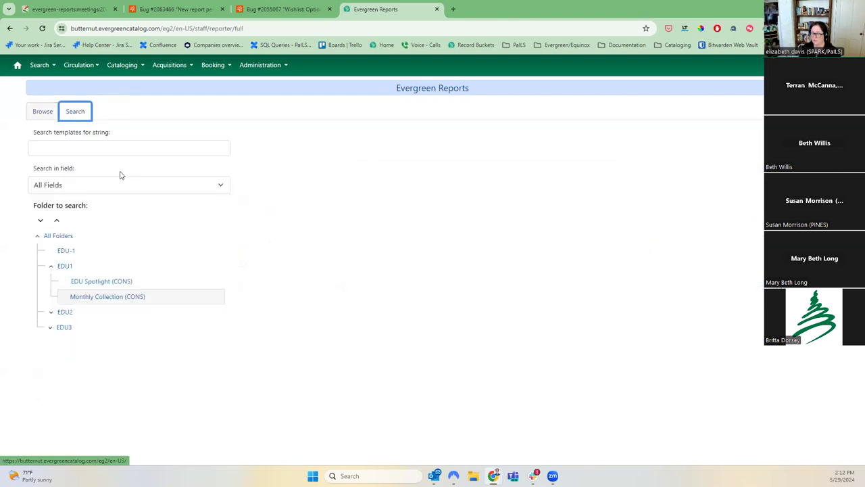
pyautogui.click(107, 148)
pyautogui.hotkey('ctrl', 'v')
pyautogui.moveTo(48, 149); pyautogui.dragTo(32, 149)
pyautogui.press('BackSpace')
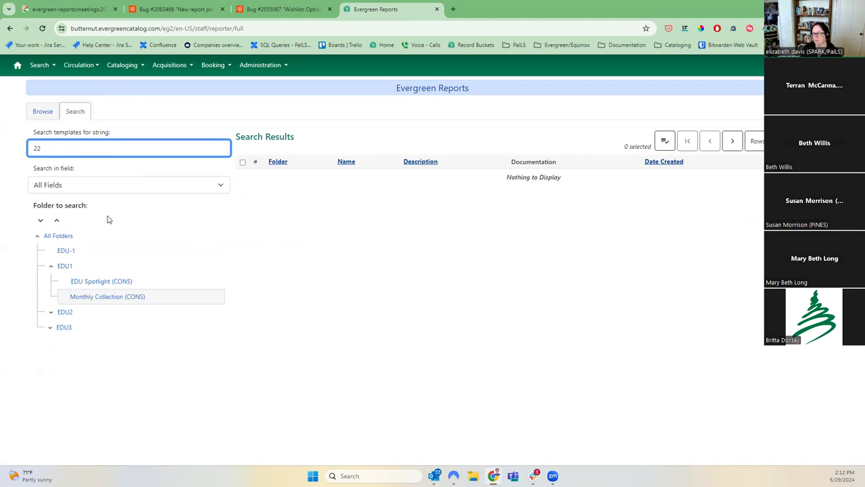
pyautogui.click(60, 236)
pyautogui.click(45, 146)
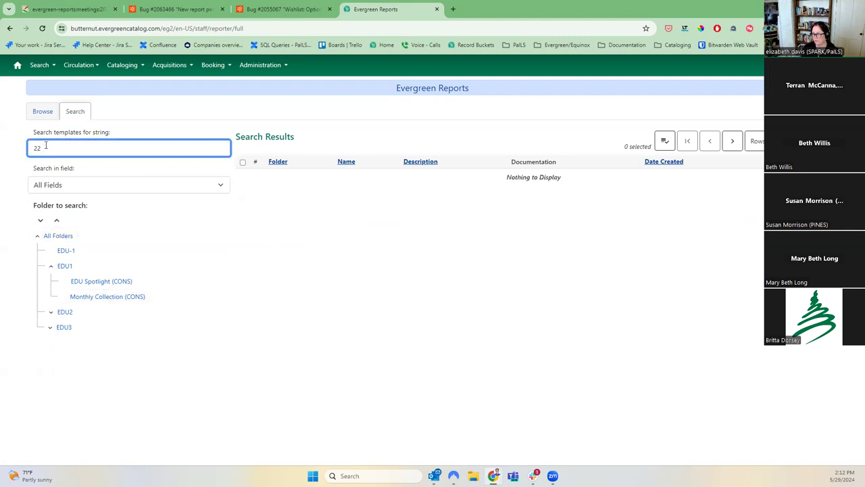
# Add the Template ID column to the search results, keeping 22 as the search string.
pyautogui.click(804, 141)
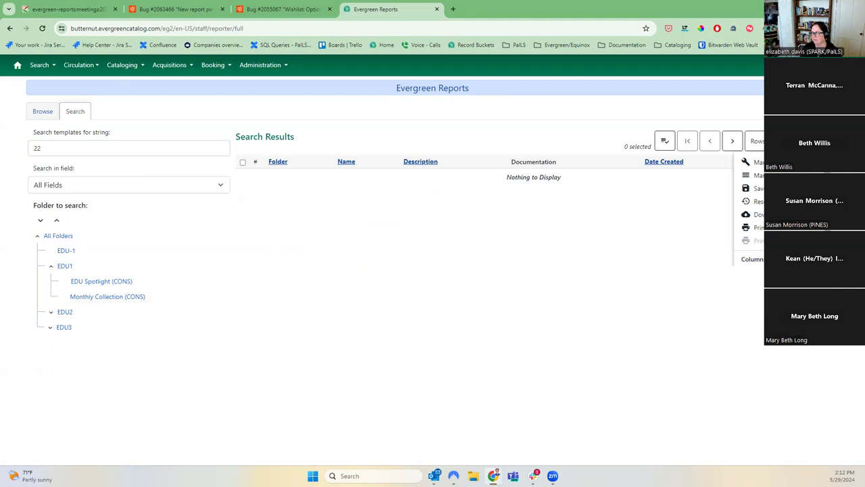
pyautogui.click(744, 258)
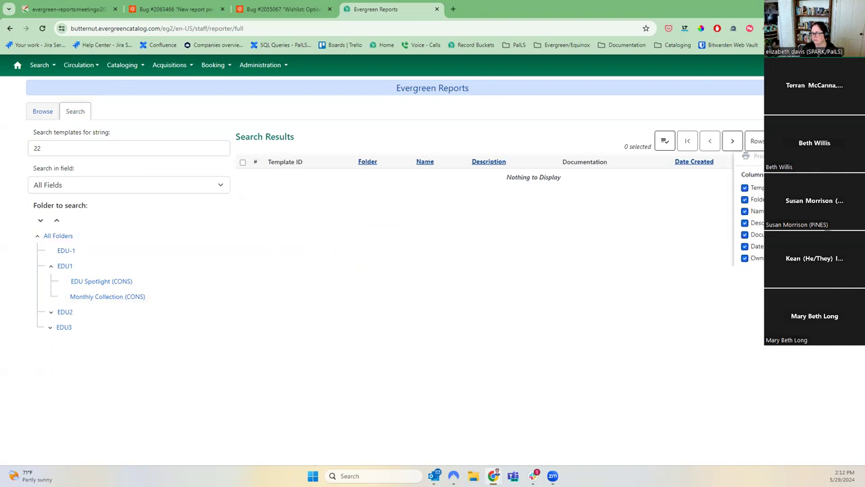
pyautogui.doubleClick(37, 148)
pyautogui.press('Right')
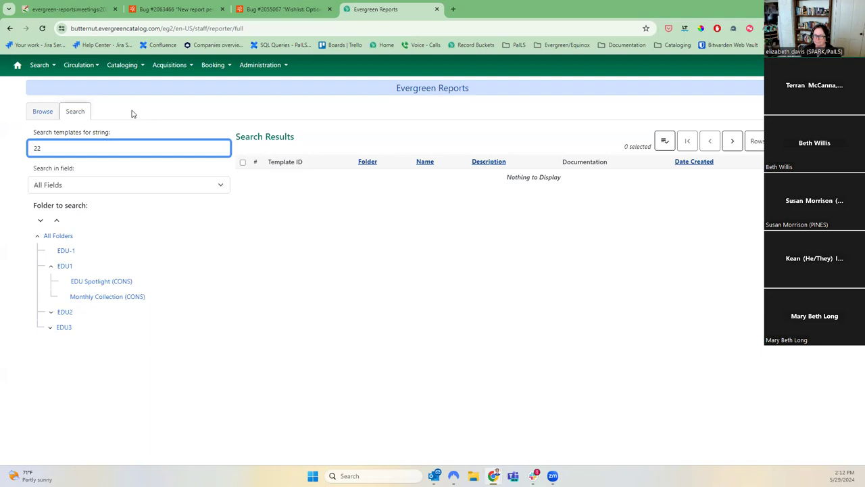
# Return to browsing folders and inspect the shared EDU1 template tree, including Monthly Collection (CONS).
pyautogui.click(46, 117)
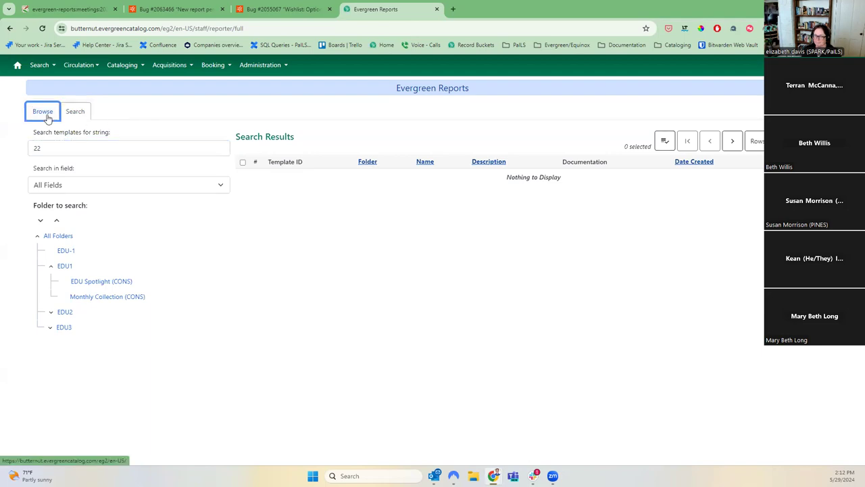
pyautogui.click(128, 309)
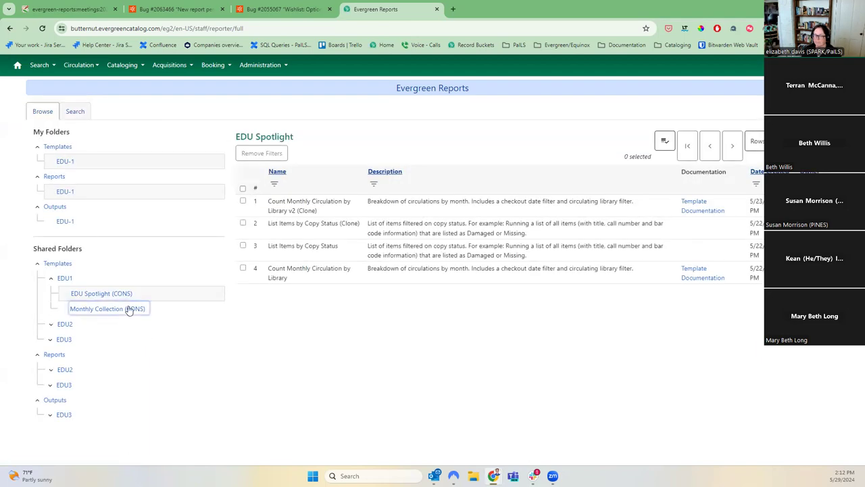
pyautogui.click(64, 280)
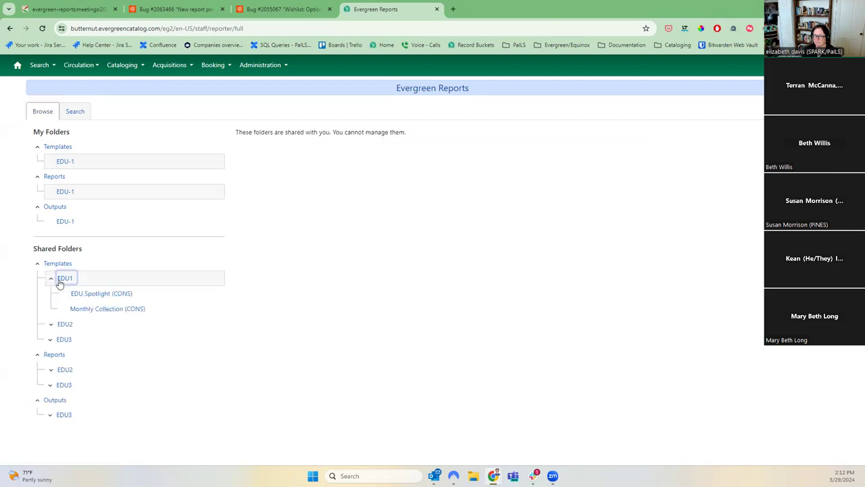
pyautogui.click(39, 264)
pyautogui.click(39, 264)
pyautogui.click(50, 279)
pyautogui.click(50, 279)
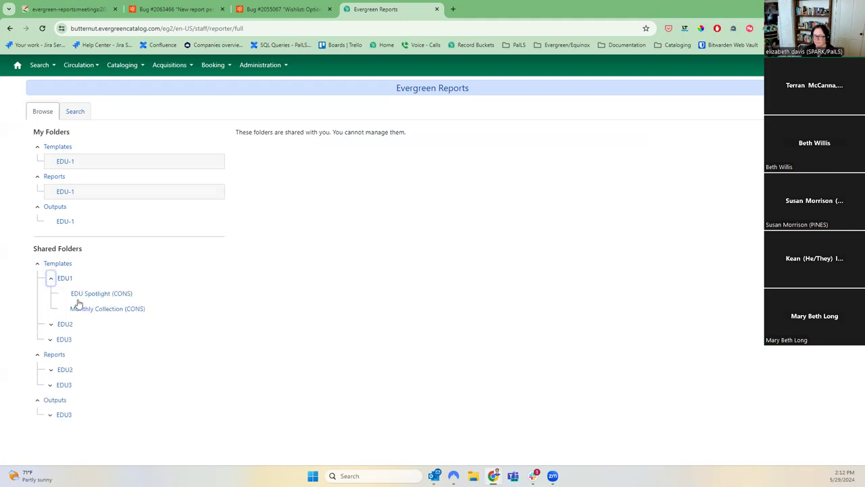
# Expand the shared EDU2 and EDU3 template branches and view the Owned (CONS) and Org and Admin Reviews (CONS) folders.
pyautogui.click(50, 324)
pyautogui.click(95, 339)
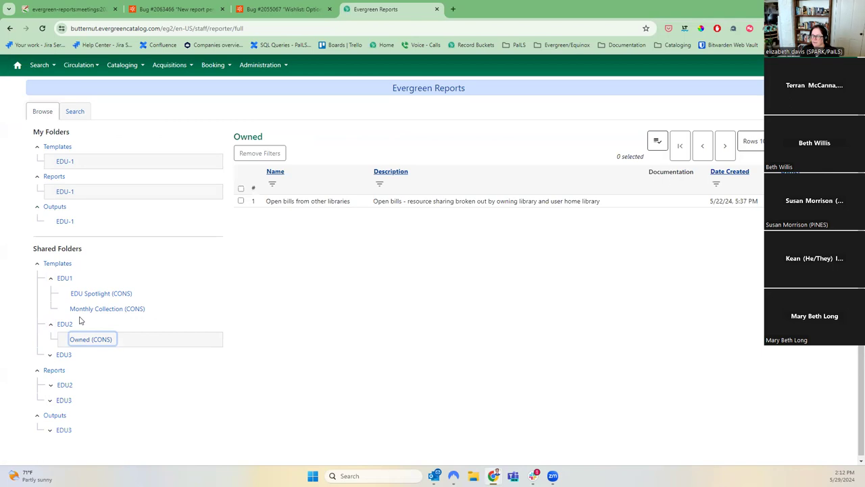
pyautogui.click(50, 355)
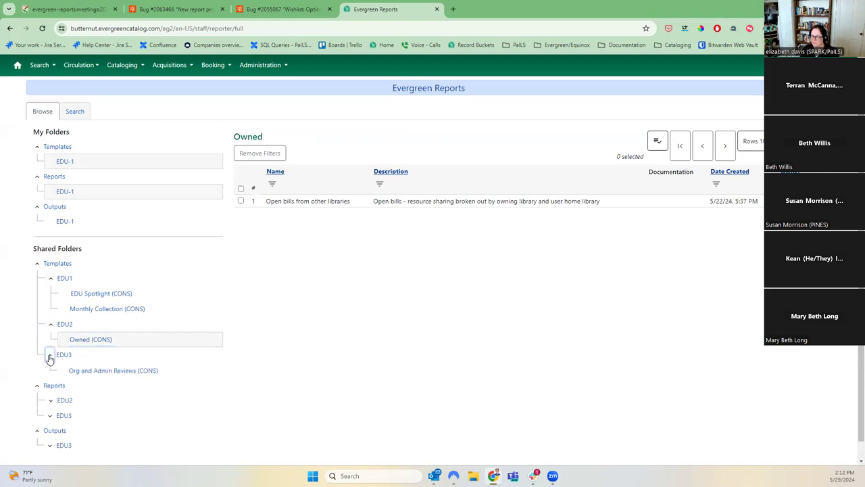
pyautogui.click(70, 372)
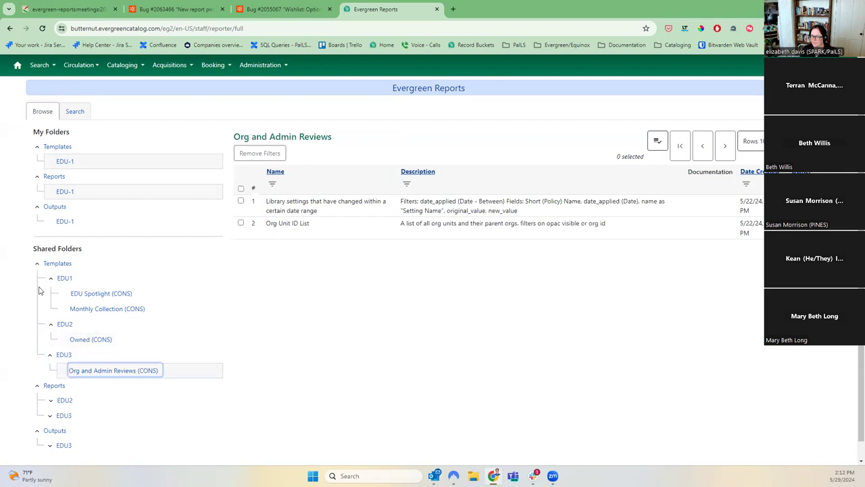
# Collapse the EDU1, EDU2 and EDU3 branches under the shared templates and select the shared Templates root.
pyautogui.click(38, 264)
pyautogui.click(38, 264)
pyautogui.click(51, 279)
pyautogui.click(51, 293)
pyautogui.click(50, 309)
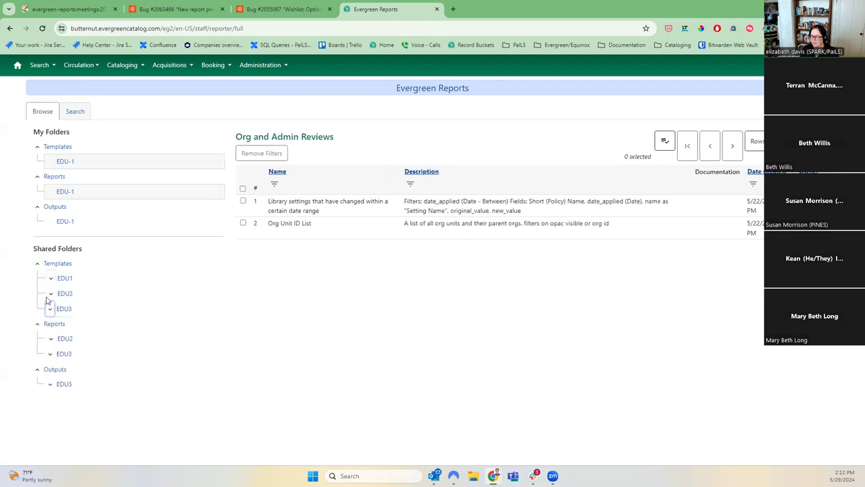
pyautogui.rightClick(38, 264)
pyautogui.click(38, 264)
pyautogui.click(38, 265)
pyautogui.click(49, 264)
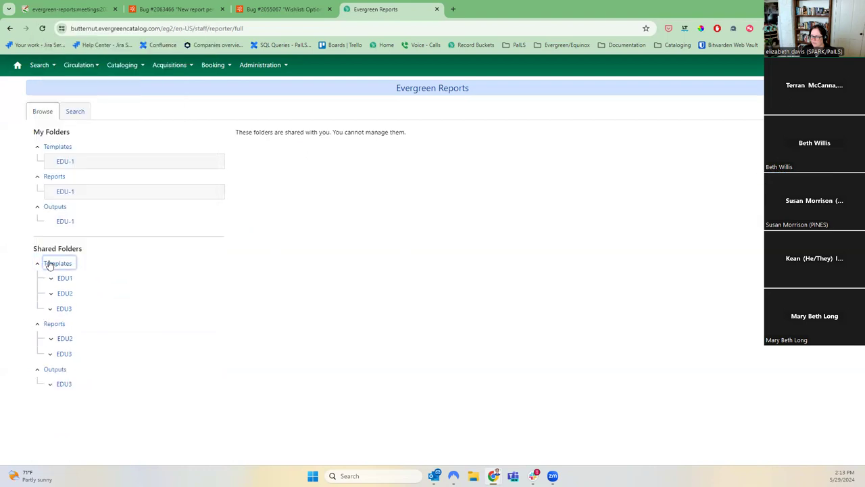
# Expand the EDU1, EDU2 and EDU3 shared template branches to list all their subfolders.
pyautogui.click(51, 278)
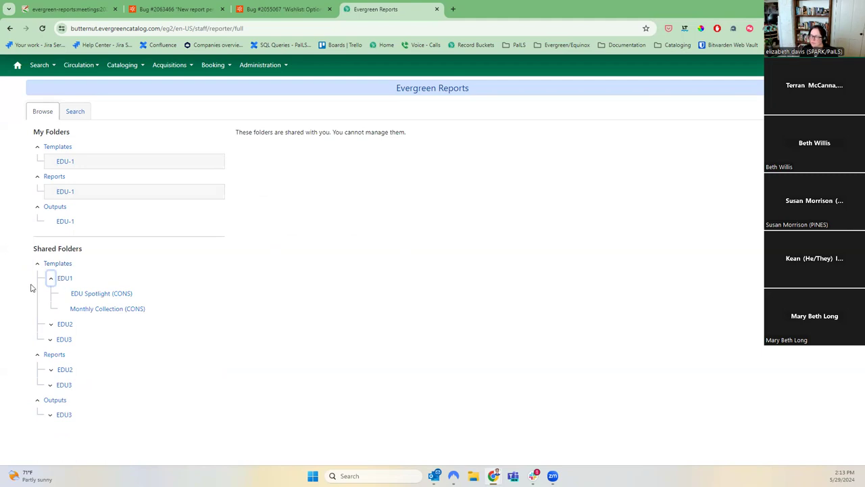
pyautogui.click(51, 324)
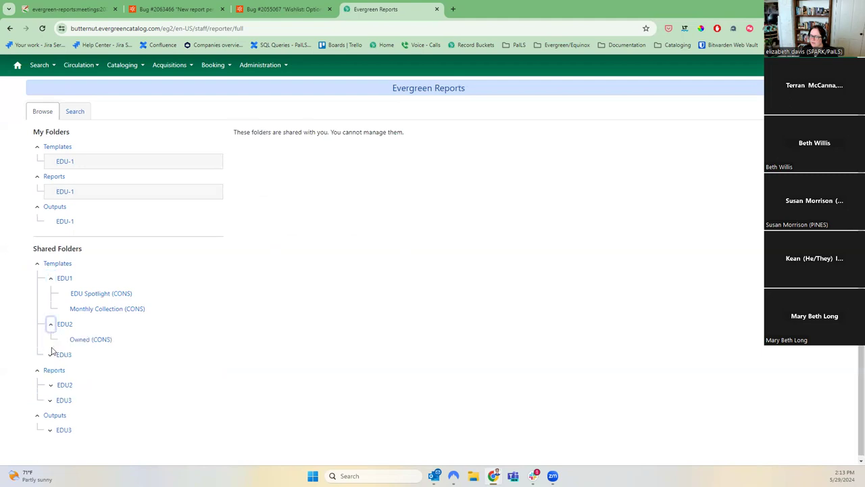
pyautogui.click(50, 355)
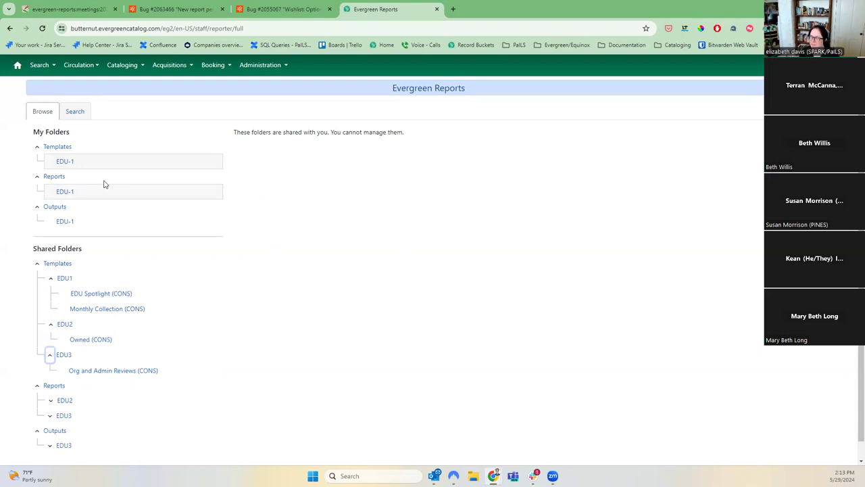
# Search templates for the string "owning" in all fields.
pyautogui.click(71, 113)
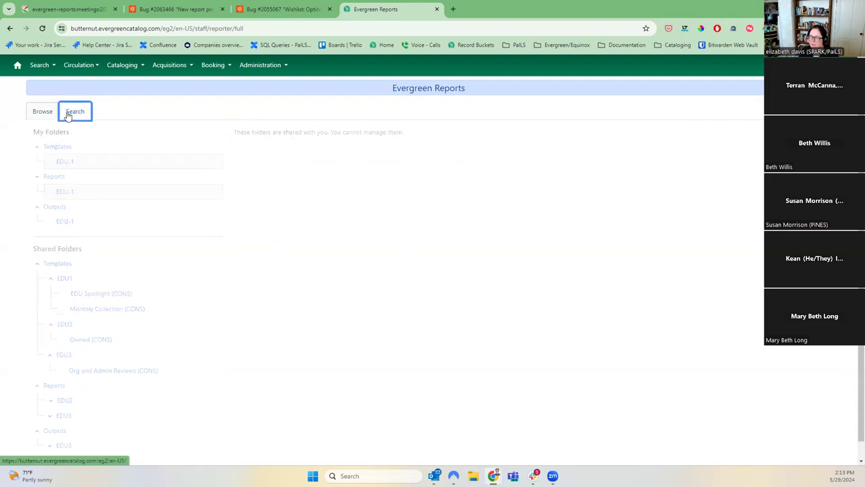
pyautogui.doubleClick(72, 155)
pyautogui.press('BackSpace')
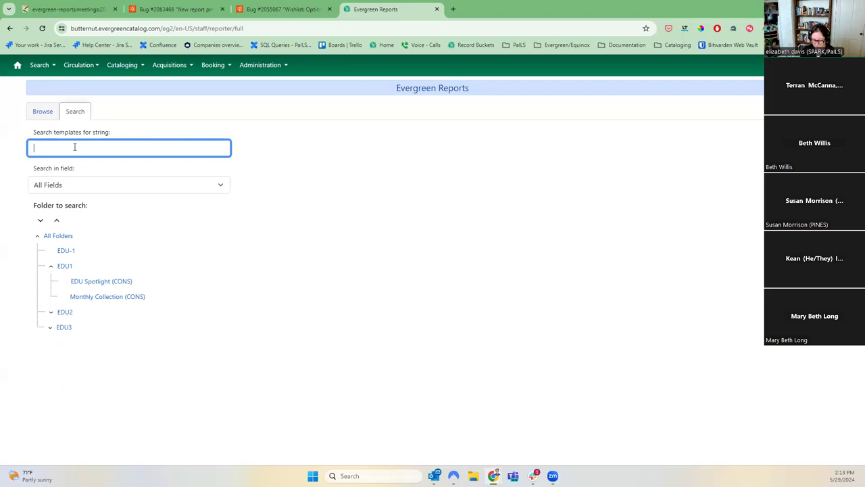
pyautogui.write('owning')
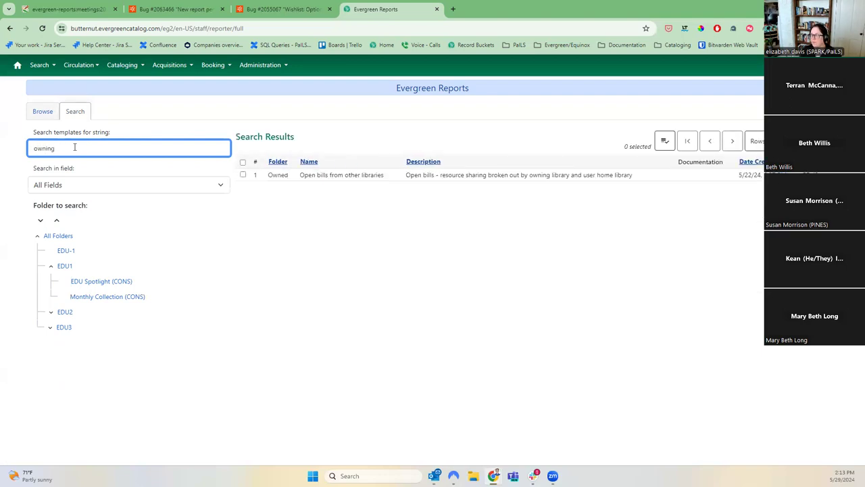
# Show the Template ID column in the search results for "owning".
pyautogui.click(787, 141)
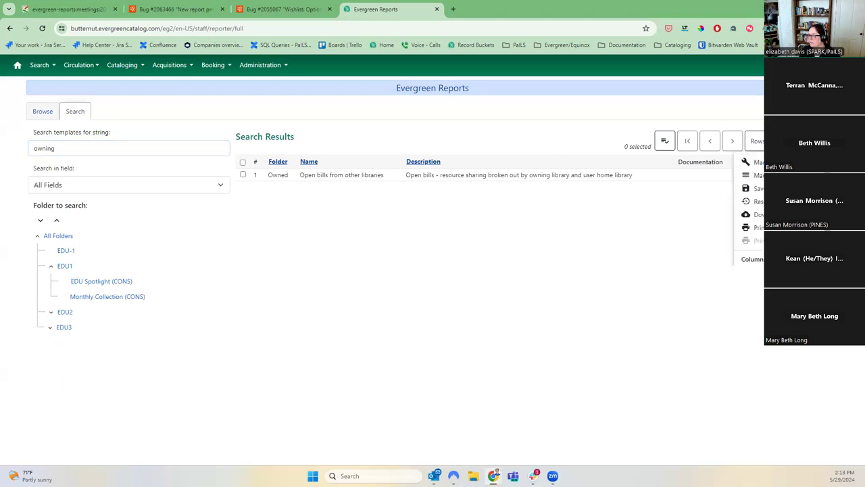
pyautogui.click(770, 257)
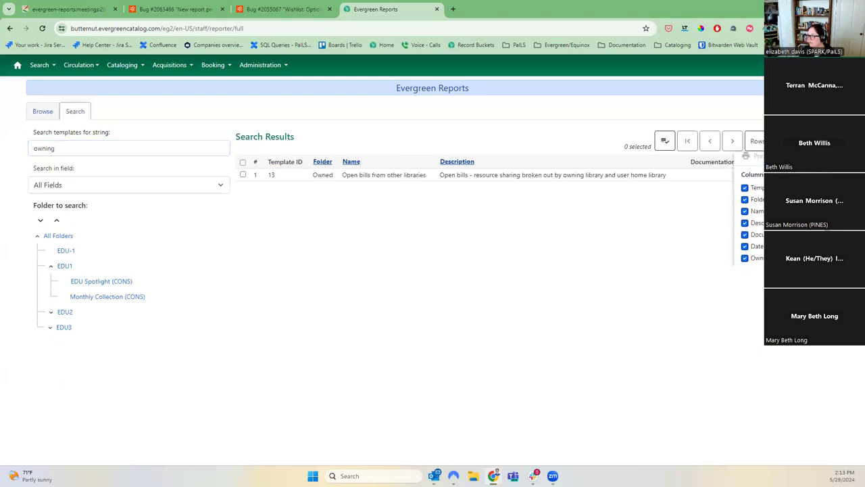
pyautogui.click(676, 223)
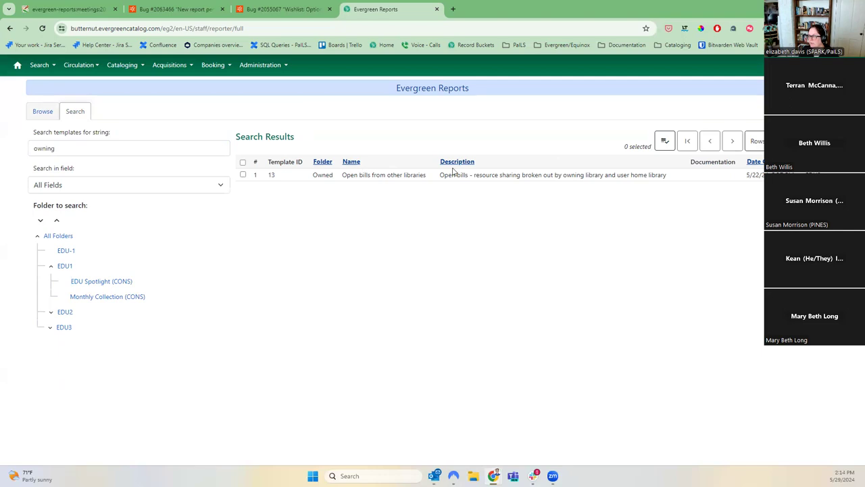
pyautogui.click(757, 141)
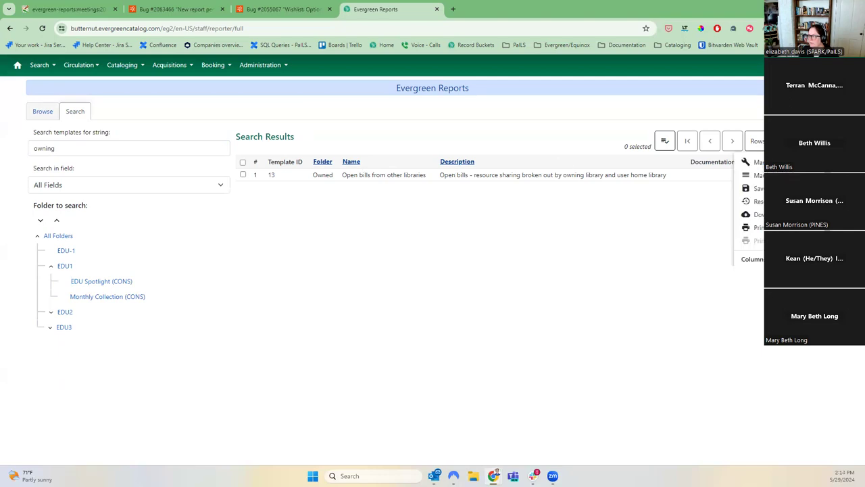
pyautogui.click(551, 113)
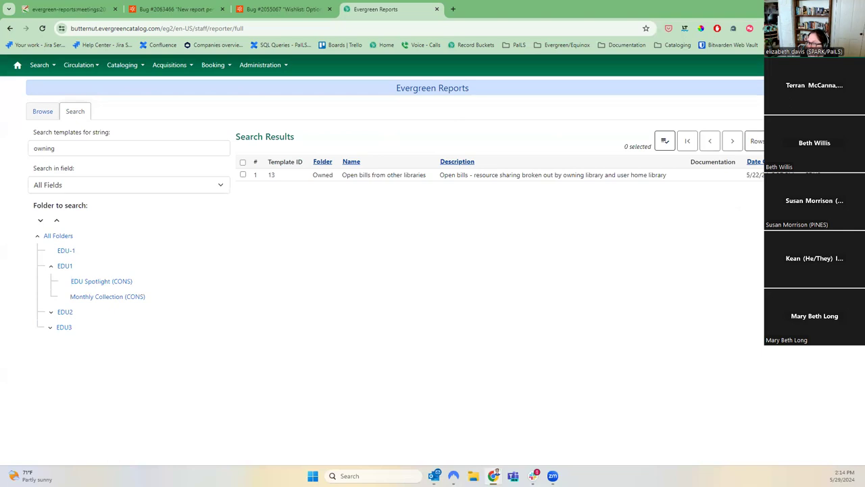
# Limit the "owning" template search to the Owned (CONS) folder under EDU2.
pyautogui.click(50, 312)
pyautogui.click(84, 328)
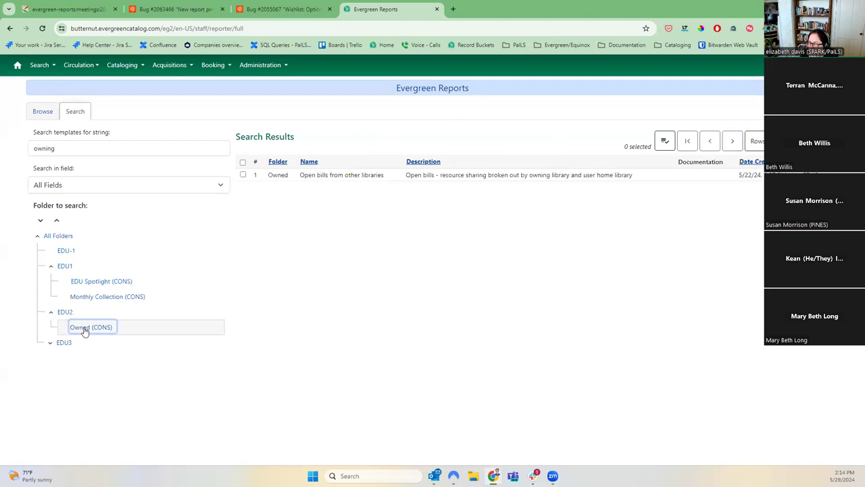
pyautogui.click(80, 147)
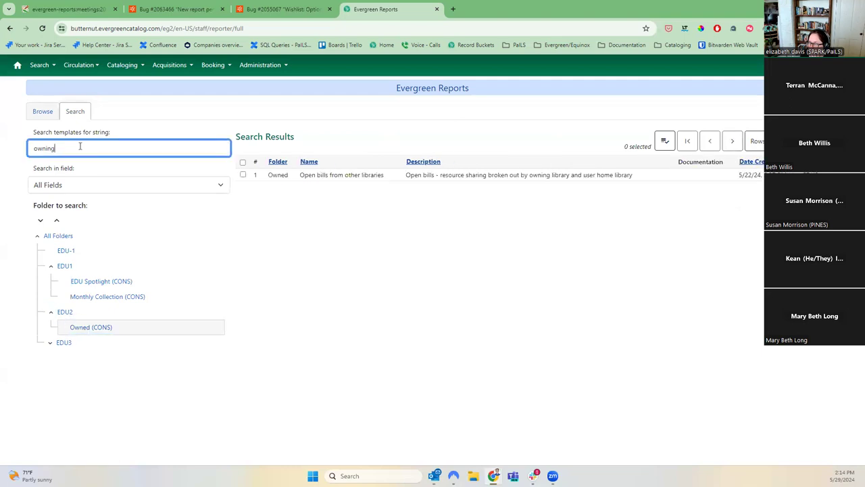
# Show the Template ID column in the Owned (CONS) search results and review the grid columns configuration without saving it.
pyautogui.click(783, 140)
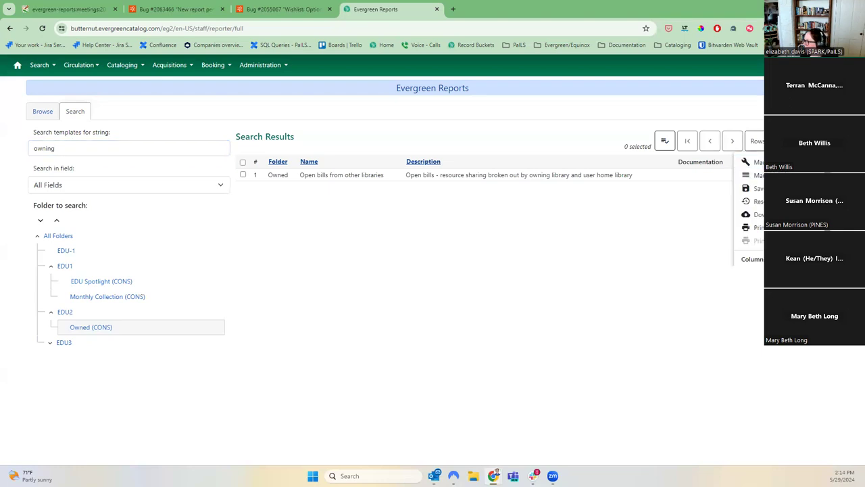
pyautogui.scroll(-2, 750, 209)
pyautogui.click(746, 257)
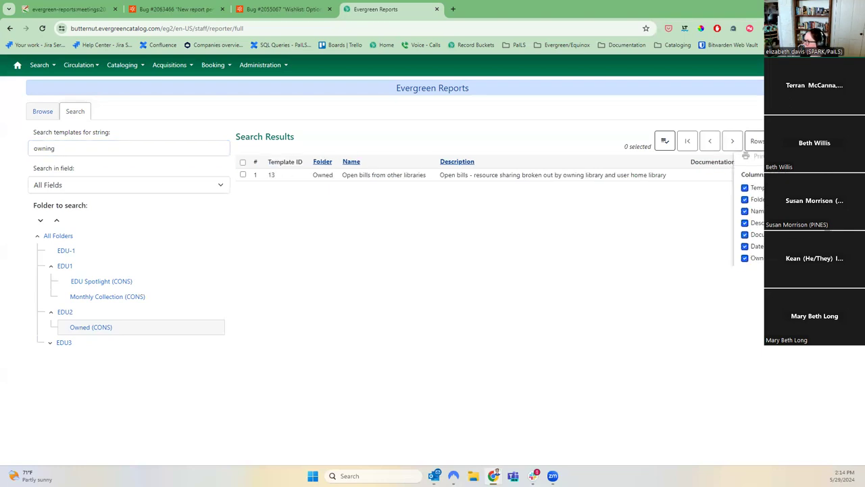
pyautogui.scroll(3, 749, 223)
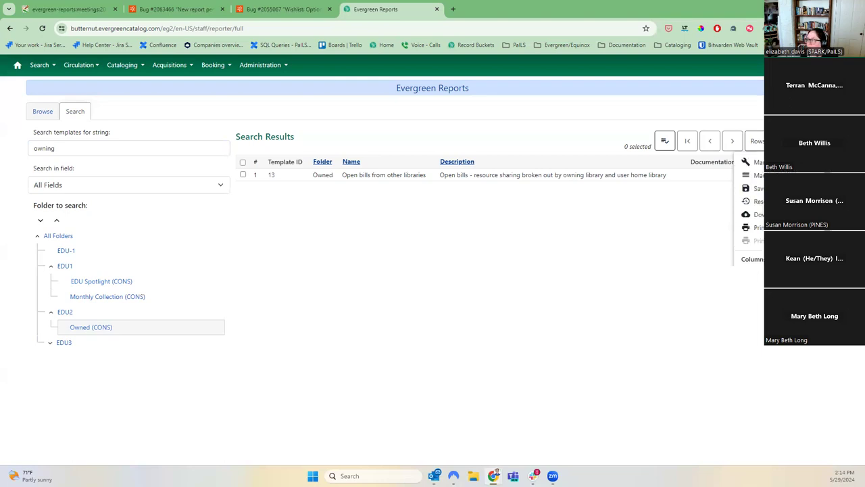
pyautogui.click(751, 162)
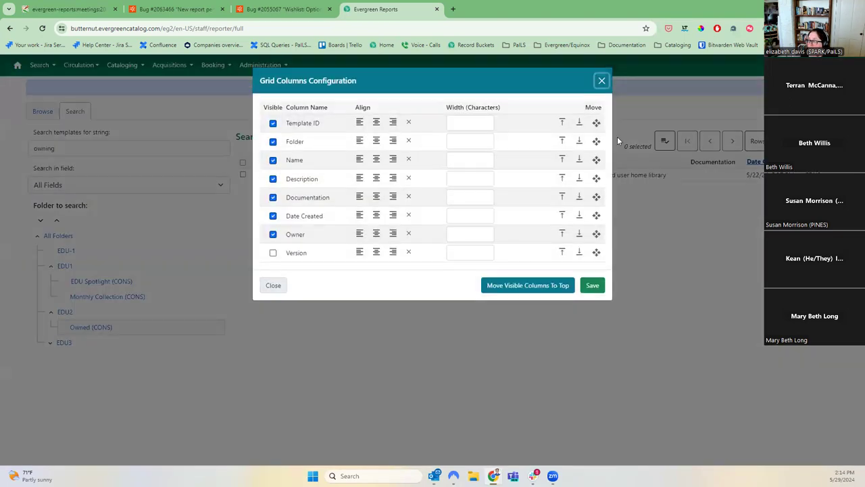
pyautogui.click(601, 81)
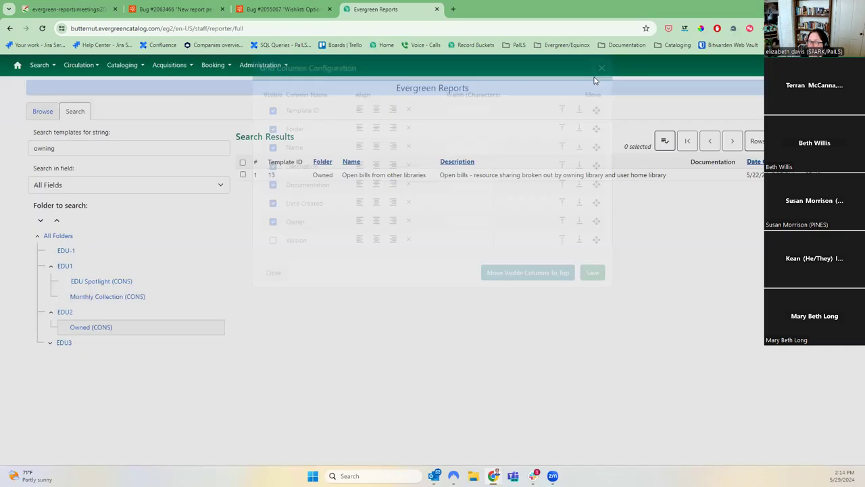
# Rerun the search on the Owned (CONS) folder, and return to browsing to view the EDU-1 templates folder under My Folders.
pyautogui.rightClick(90, 331)
pyautogui.click(88, 326)
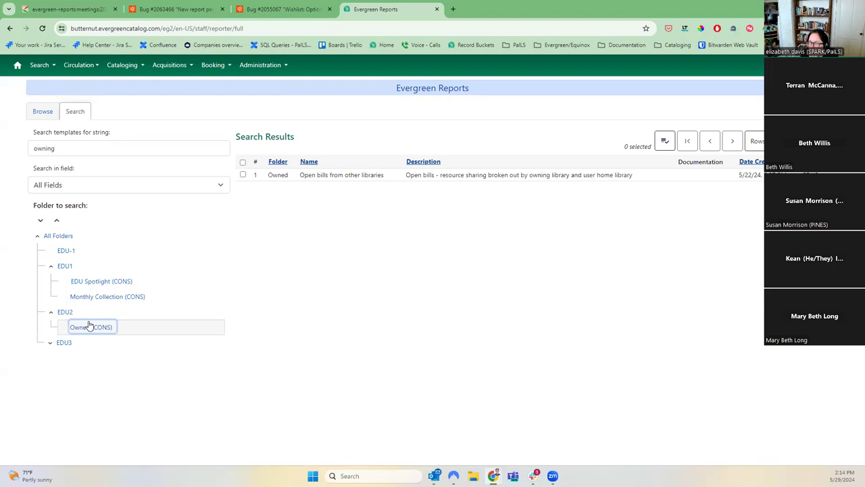
pyautogui.click(48, 109)
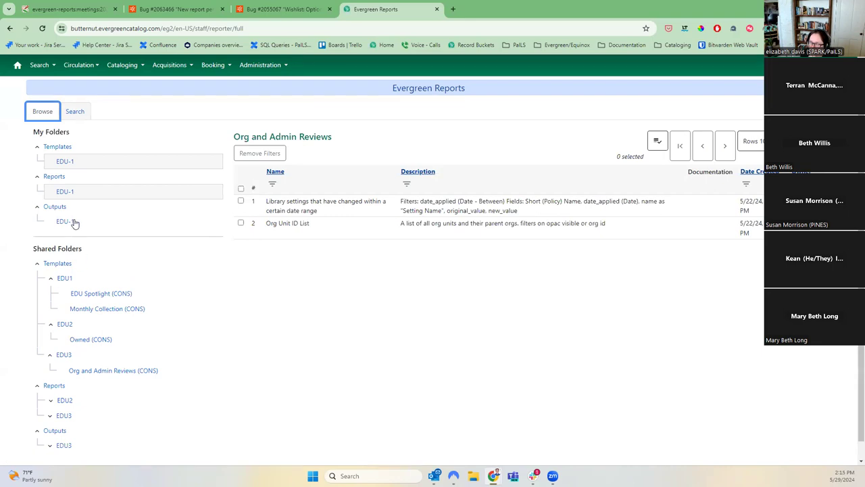
pyautogui.click(62, 162)
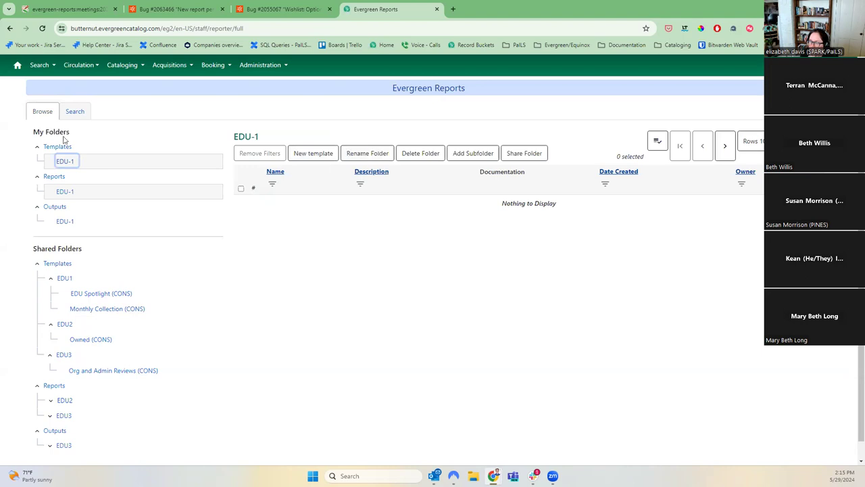
# Clone "Count Monthly Circulation by Library v2 (Clone)" from the shared EDU Spotlight folder into the EDU-1 templates folder.
pyautogui.click(98, 295)
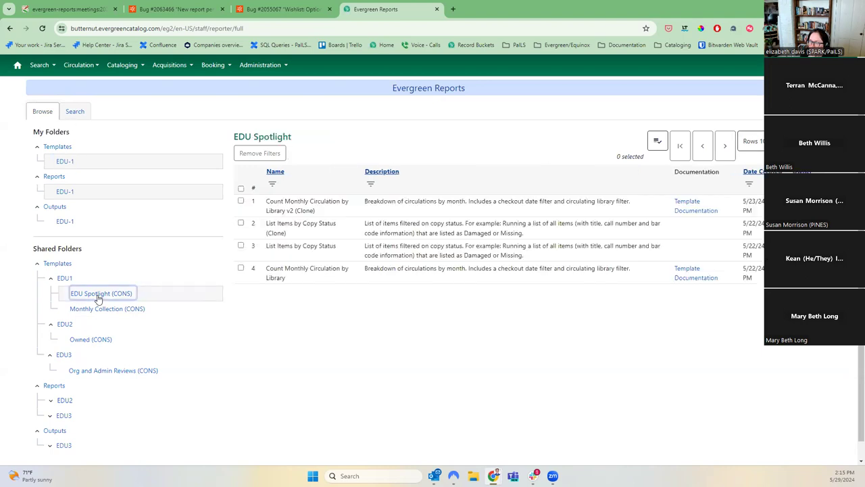
pyautogui.click(241, 201)
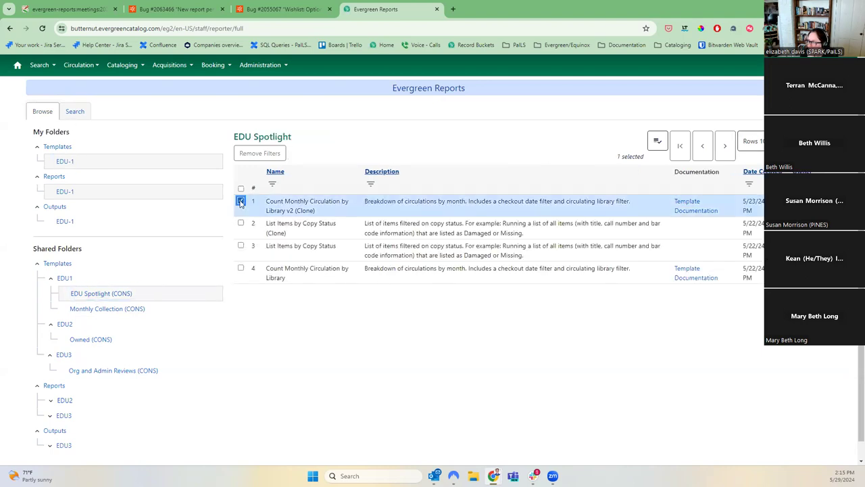
pyautogui.rightClick(398, 215)
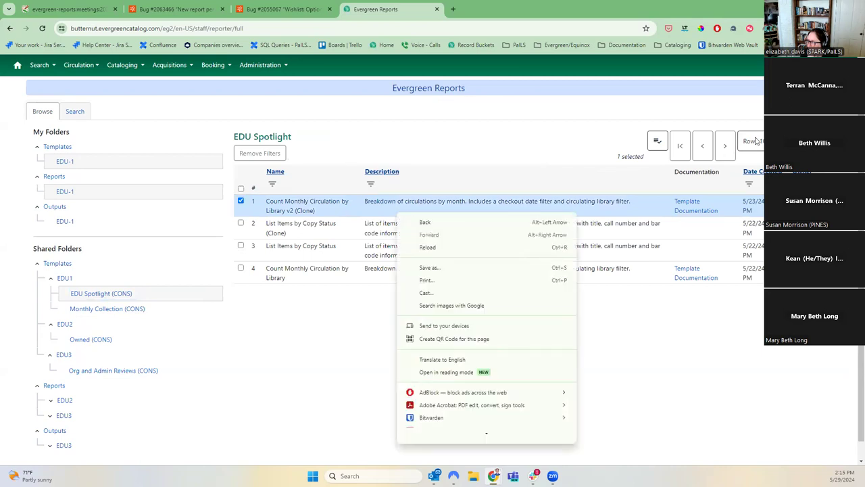
pyautogui.click(654, 140)
pyautogui.click(635, 163)
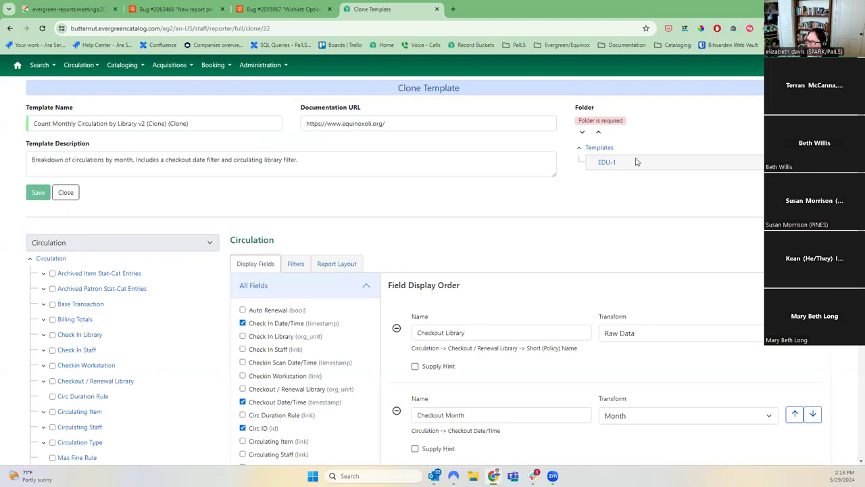
pyautogui.click(606, 163)
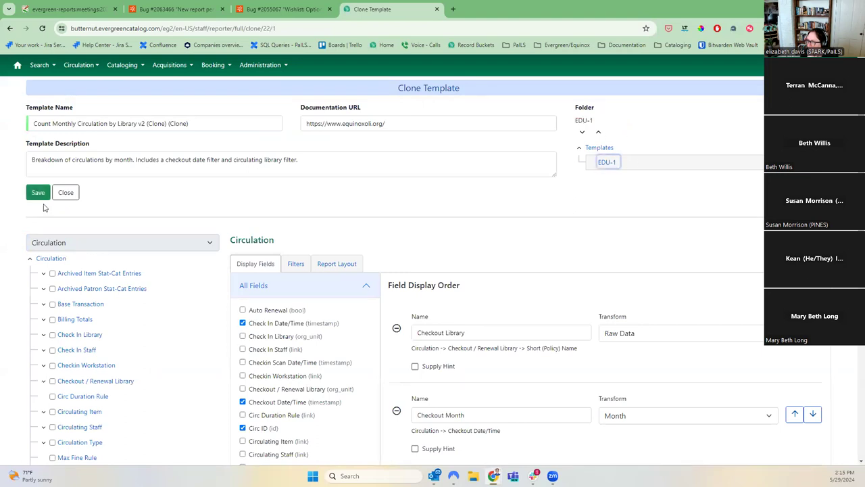
pyautogui.click(38, 192)
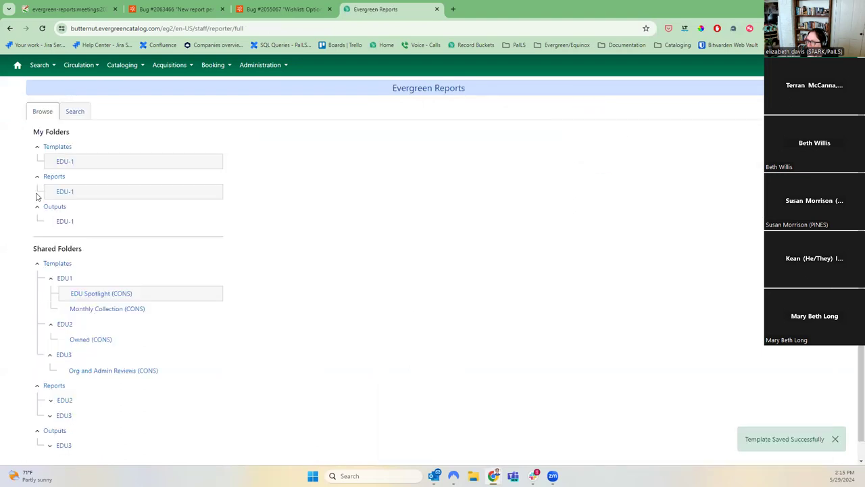
# Create a subfolder named "Reports Committee" in the EDU-1 templates folder under My Folders and expand EDU-1 to show it.
pyautogui.click(61, 167)
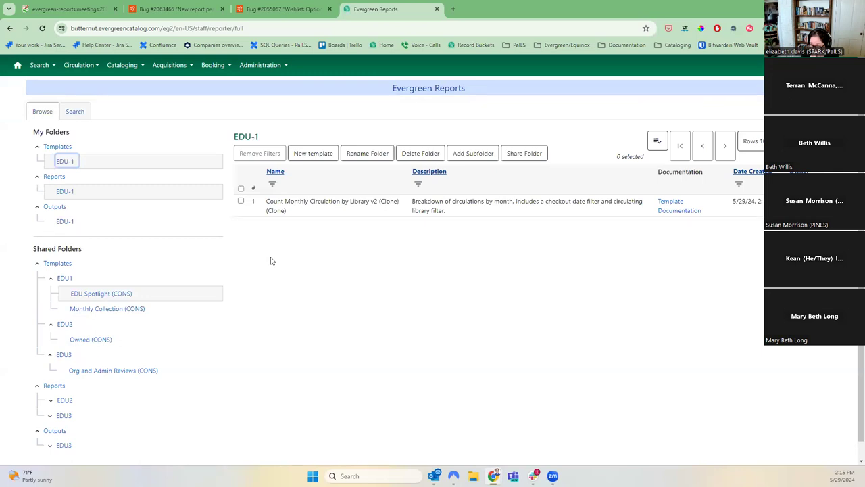
pyautogui.click(59, 163)
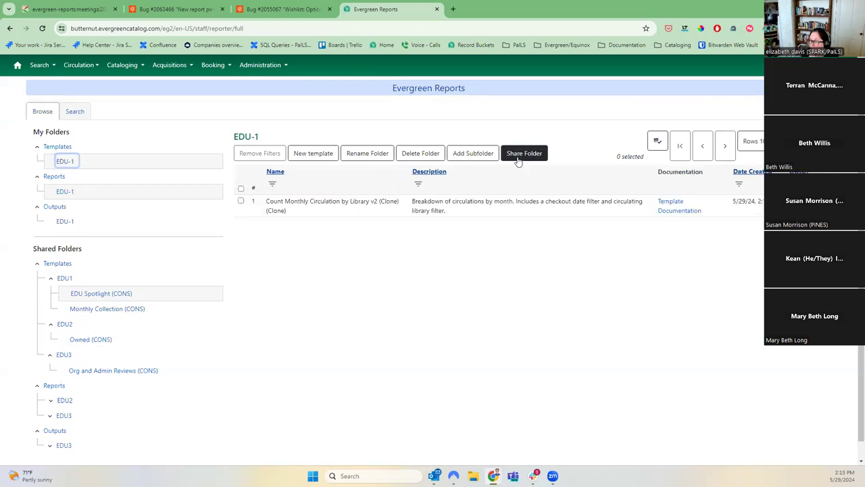
pyautogui.click(465, 155)
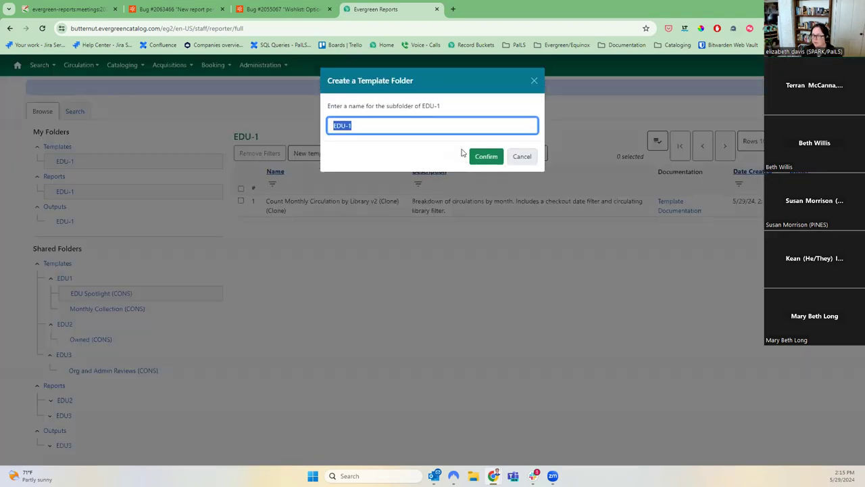
pyautogui.press('BackSpace')
pyautogui.write('Report Co')
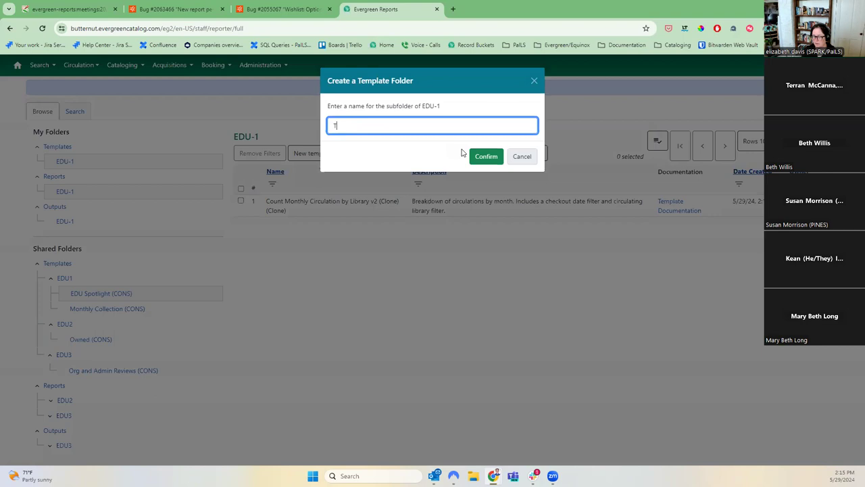
pyautogui.press('BackSpace')
pyautogui.press('BackSpace')
pyautogui.press('BackSpace')
pyautogui.write('s Committee')
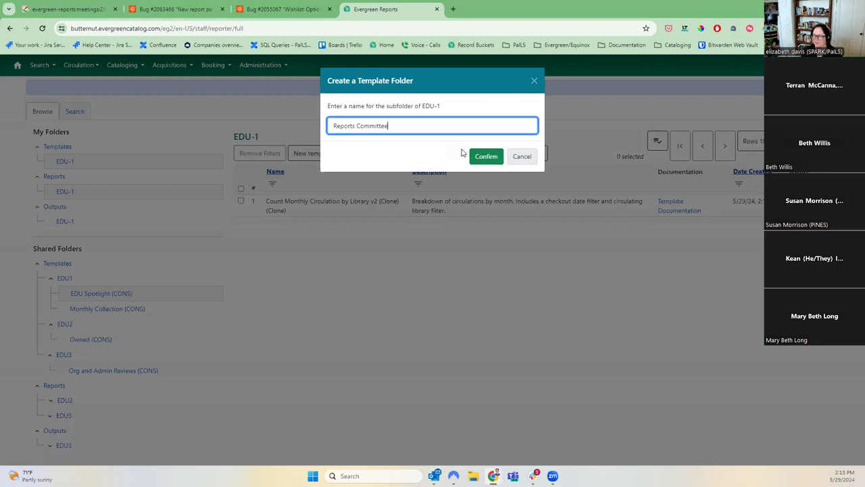
pyautogui.click(486, 156)
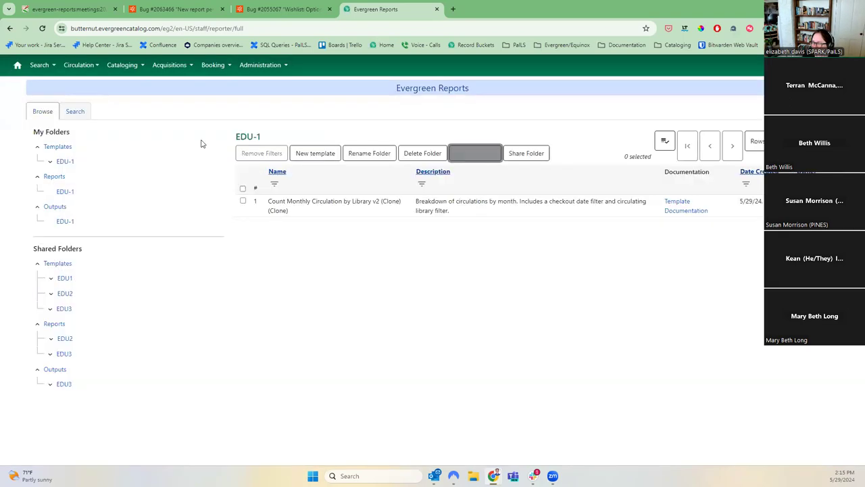
pyautogui.click(50, 163)
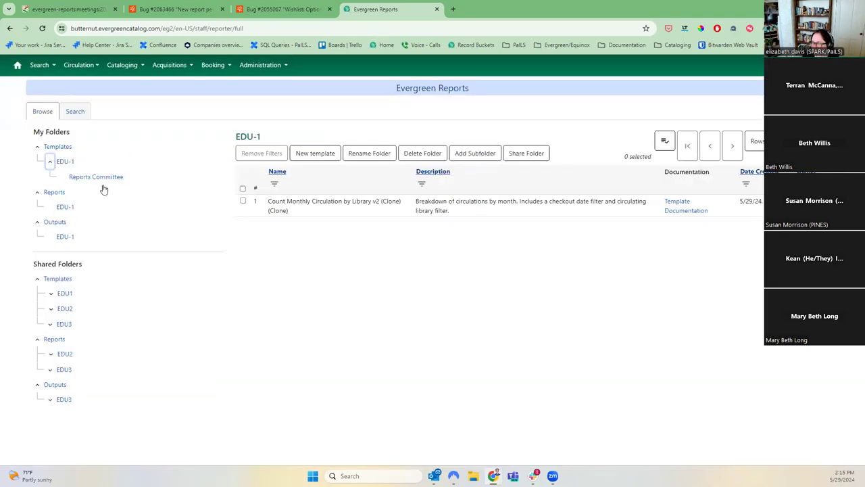
# Move the cloned "Count Monthly Circulation by Library v2" template from EDU-1 to the Reports Committee subfolder and view that subfolder.
pyautogui.click(243, 201)
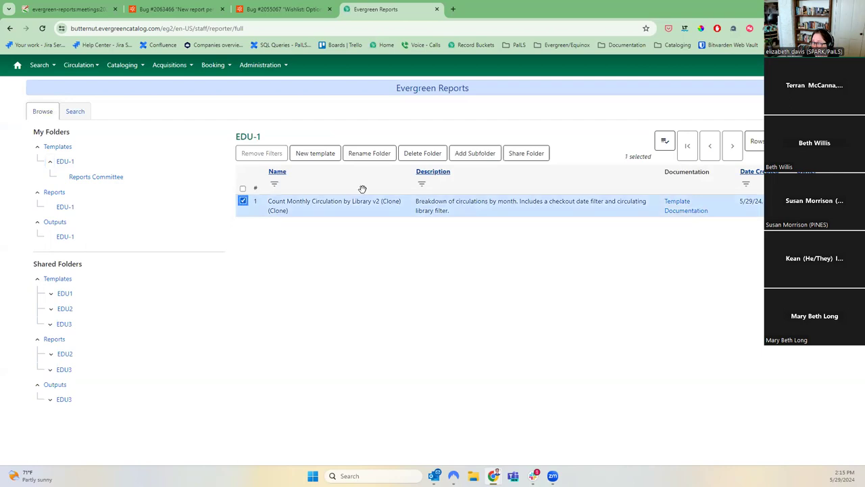
pyautogui.click(664, 142)
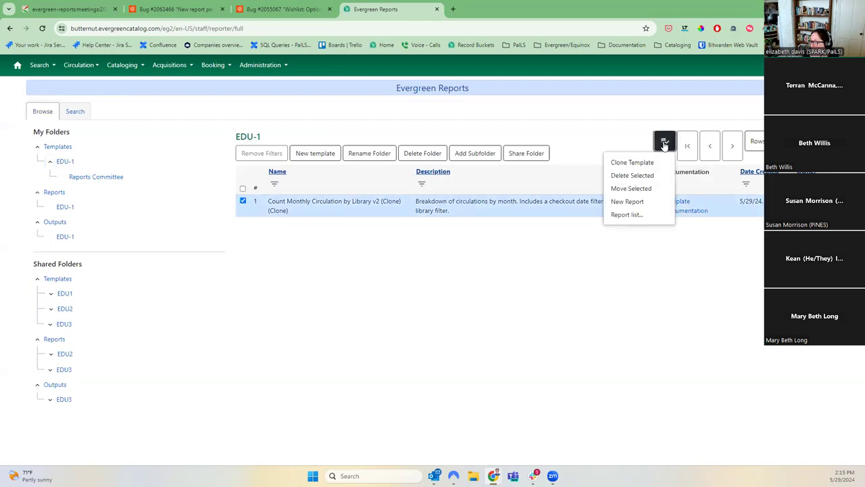
pyautogui.click(659, 187)
pyautogui.click(386, 190)
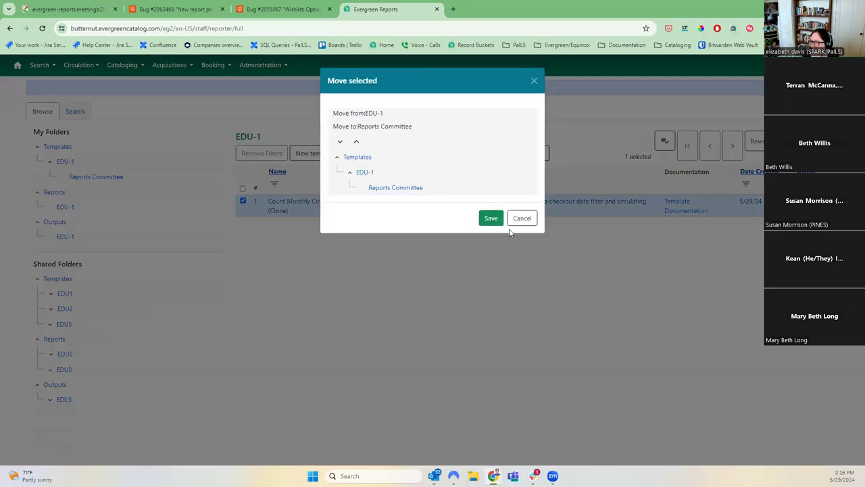
pyautogui.click(491, 218)
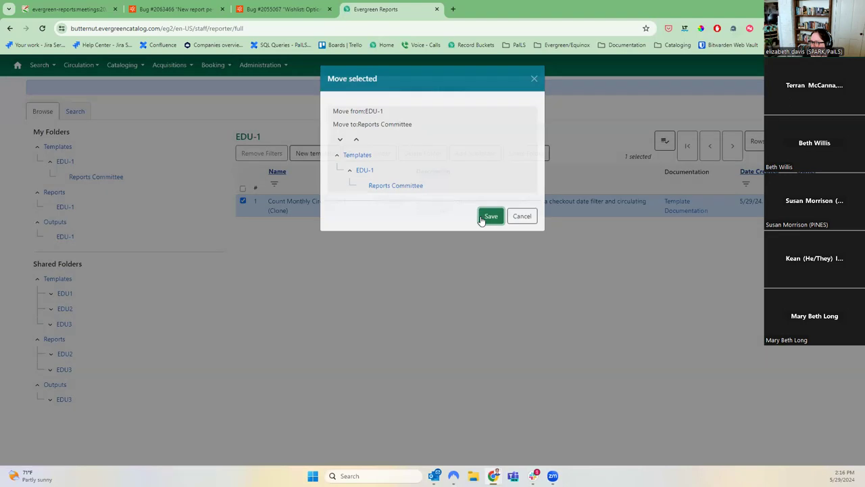
pyautogui.click(72, 180)
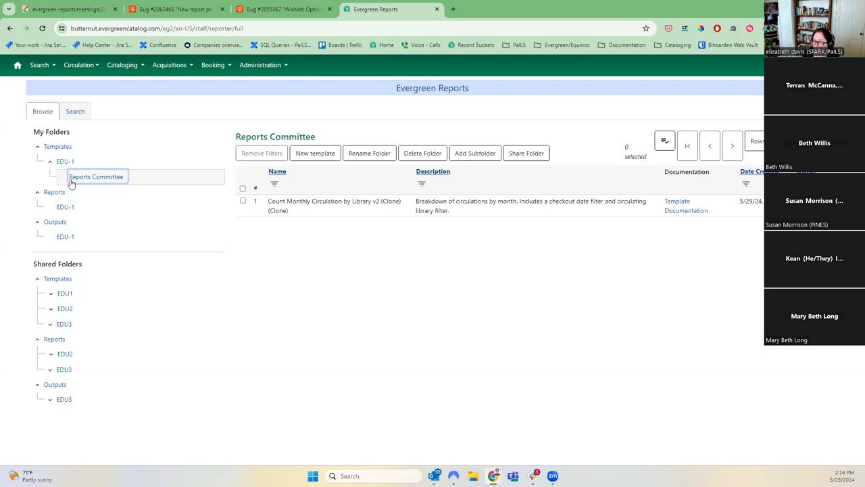
# Search all template folders and fields for "Count Month", and return to browsing the folders.
pyautogui.click(75, 115)
pyautogui.click(125, 150)
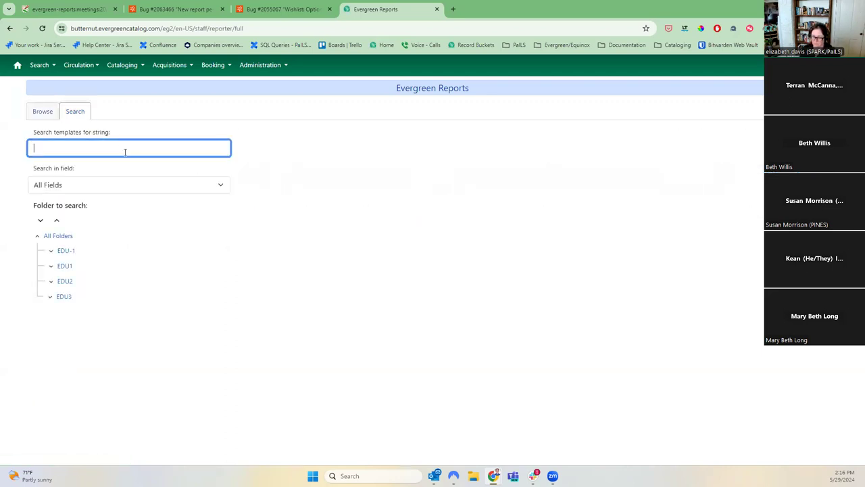
pyautogui.write('Count Month')
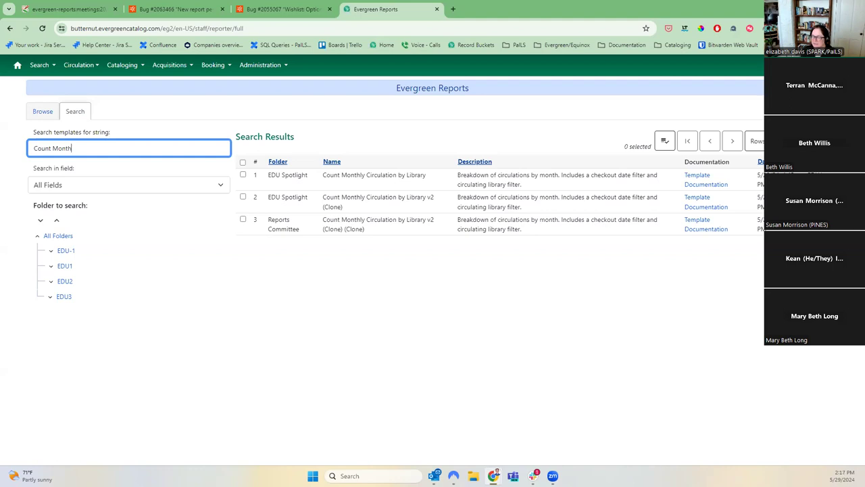
pyautogui.click(38, 109)
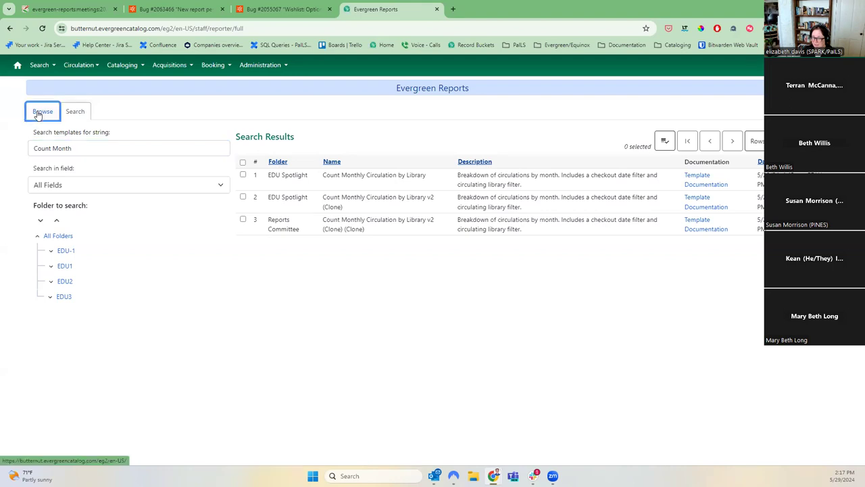